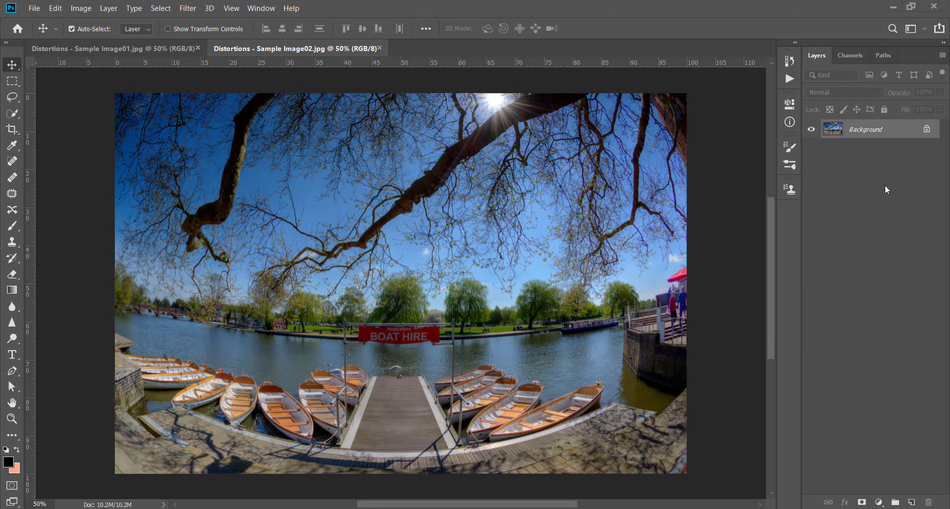
Unlock the Background into Layer 0, duplicate it with Ctrl+J, and name the copy Distortion.
left_click(927, 130)
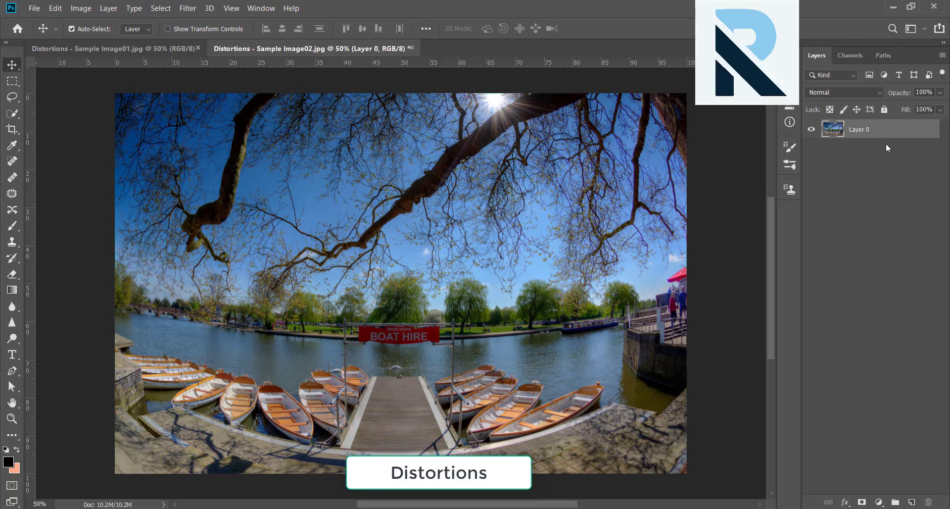
key("ctrl")
key("ctrl+j")
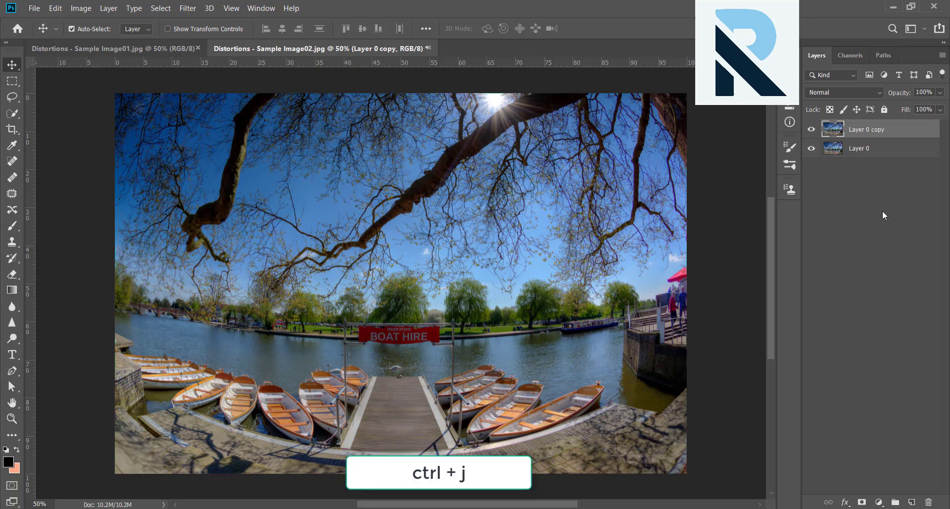
double_click(878, 130)
type("Dist")
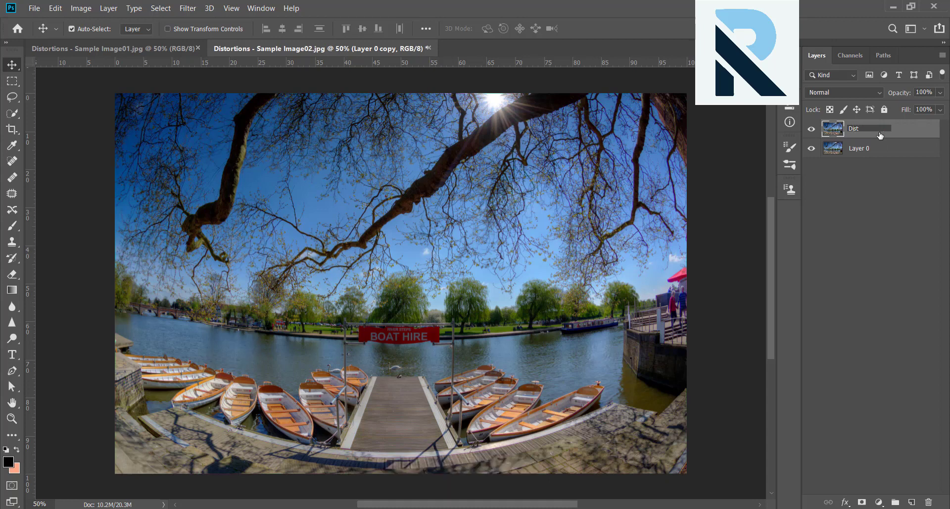
type("ot")
type("ti")
type("on")
key("Return")
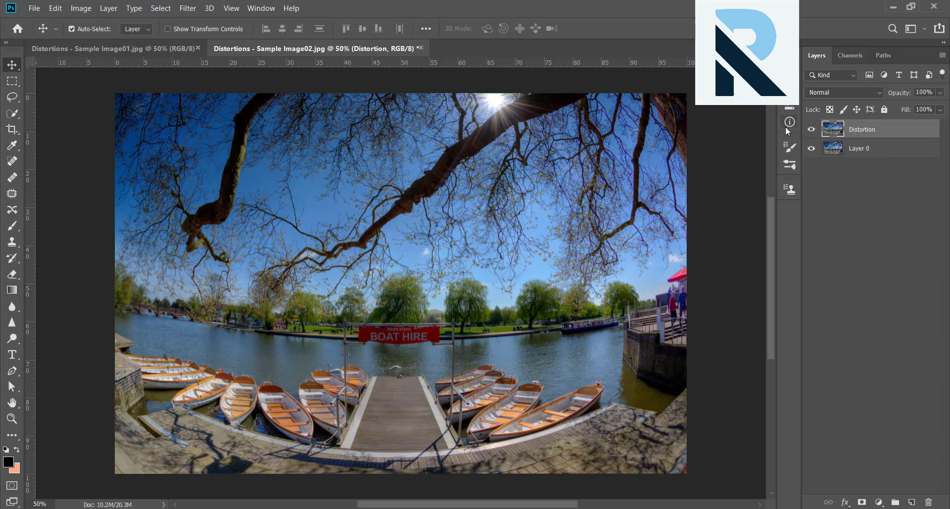
key("ctrl")
Launch Adaptive Wide Angle on the Distortion layer and anchor a constraint at the dock edge's left end.
left_click(188, 8)
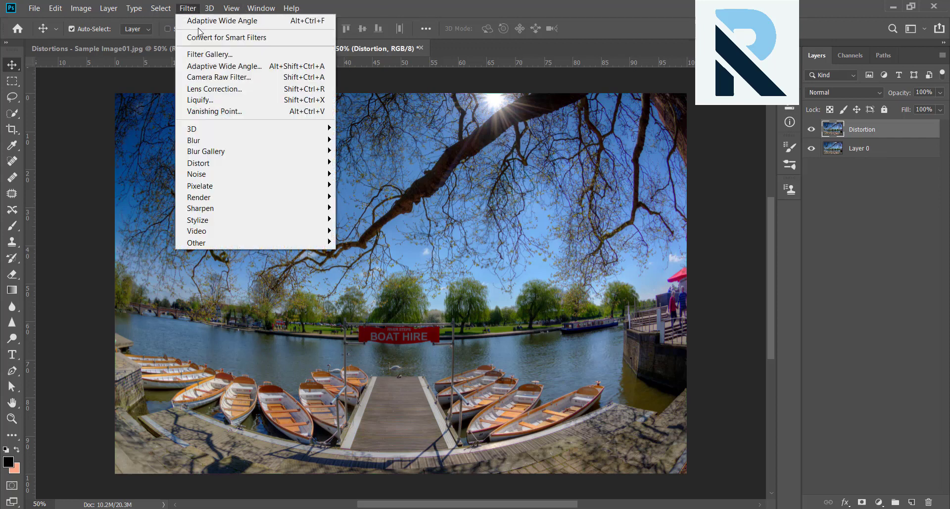
left_click(216, 66)
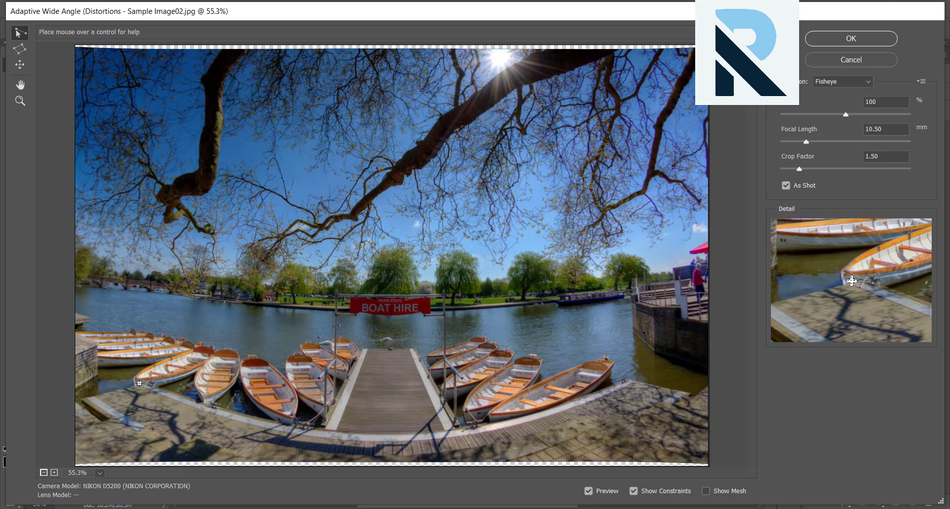
left_click(139, 383)
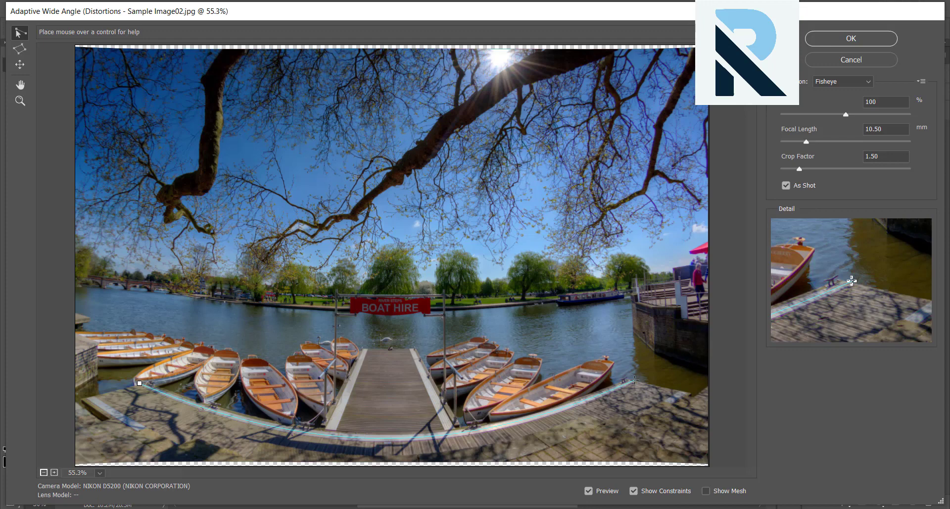
Complete the dock-edge constraint, add one along the far riverbank, and zoom the preview to 100%.
left_click(634, 379)
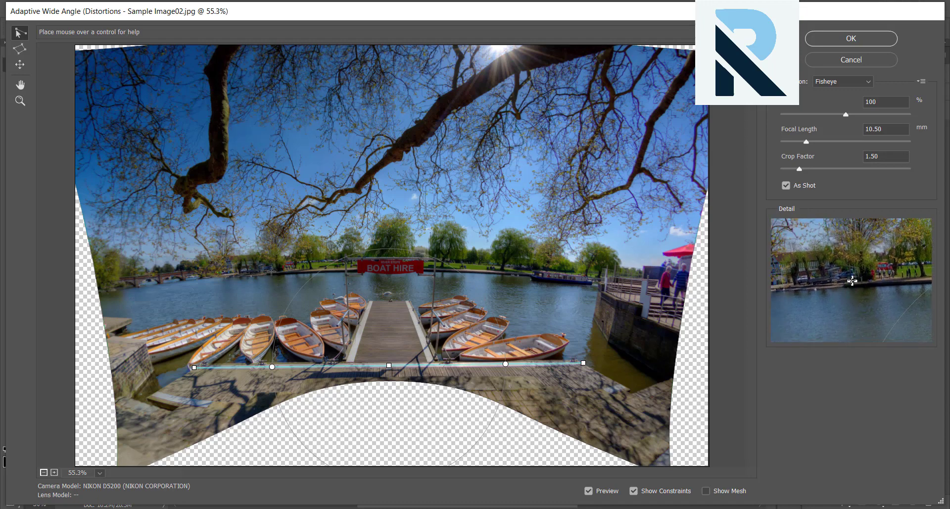
left_click(272, 273)
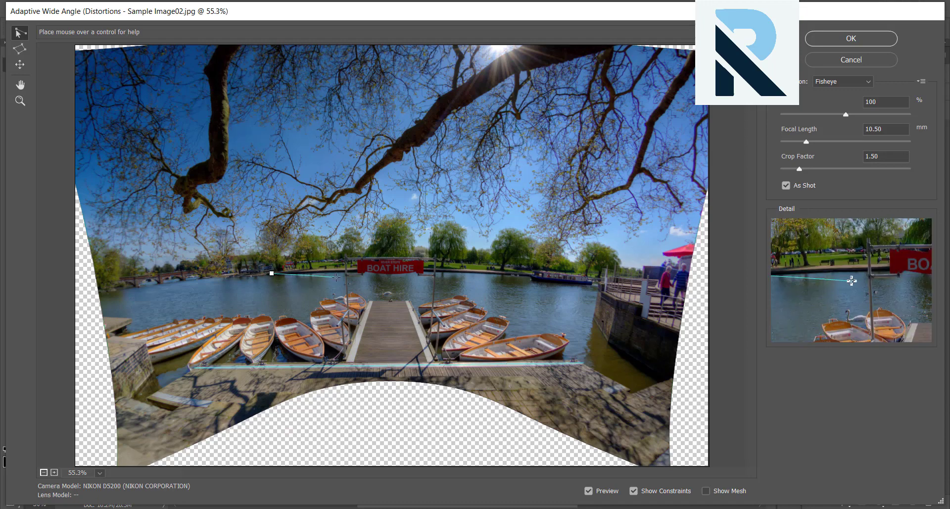
left_click(532, 274)
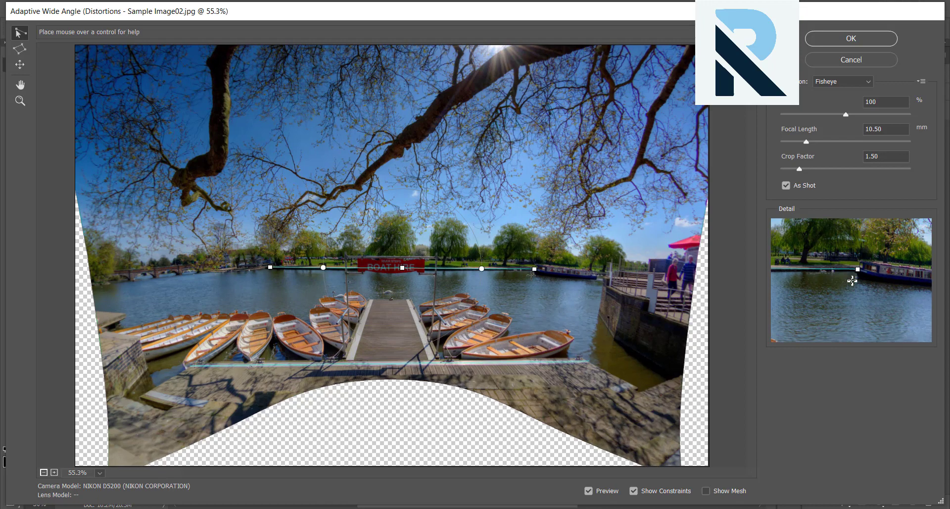
key("ctrl+1")
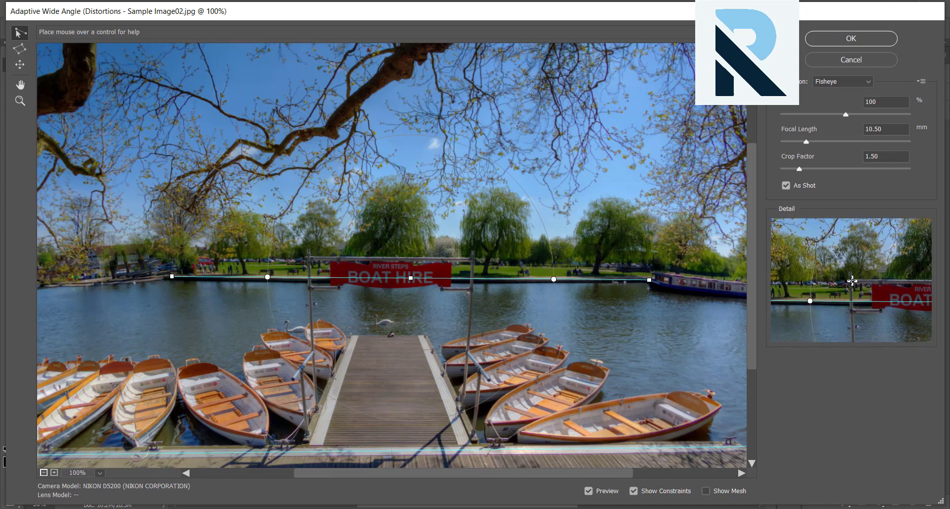
Add constraints along the Boat Hire sign's crossbar and both its vertical poles.
left_click(308, 255)
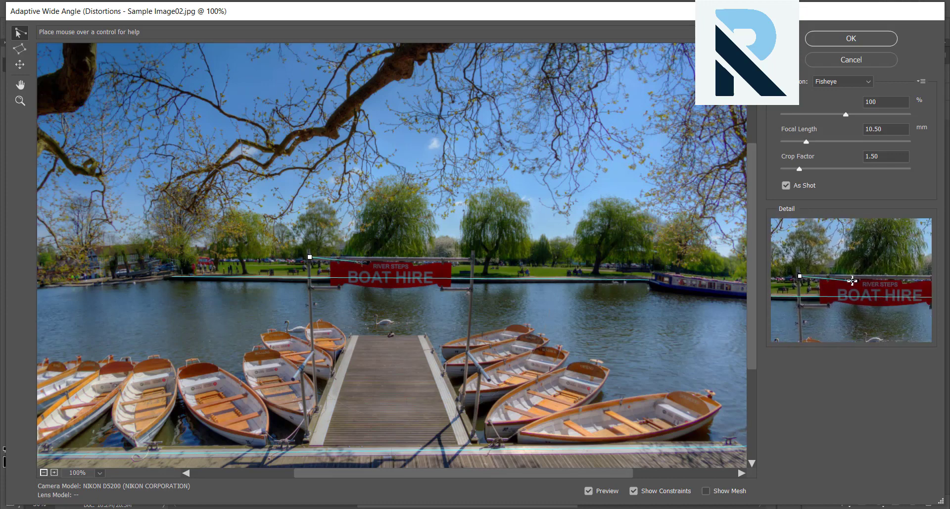
left_click(471, 258)
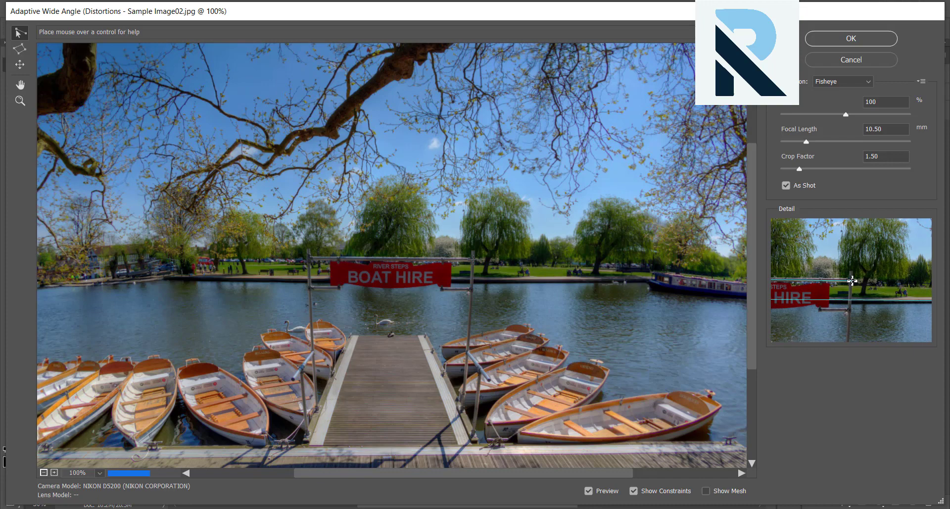
left_click(308, 250)
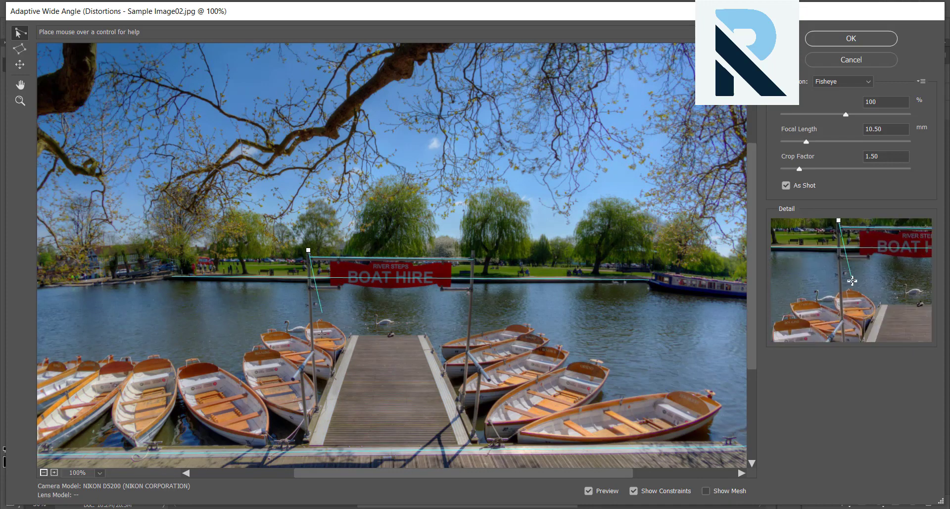
left_click(316, 409)
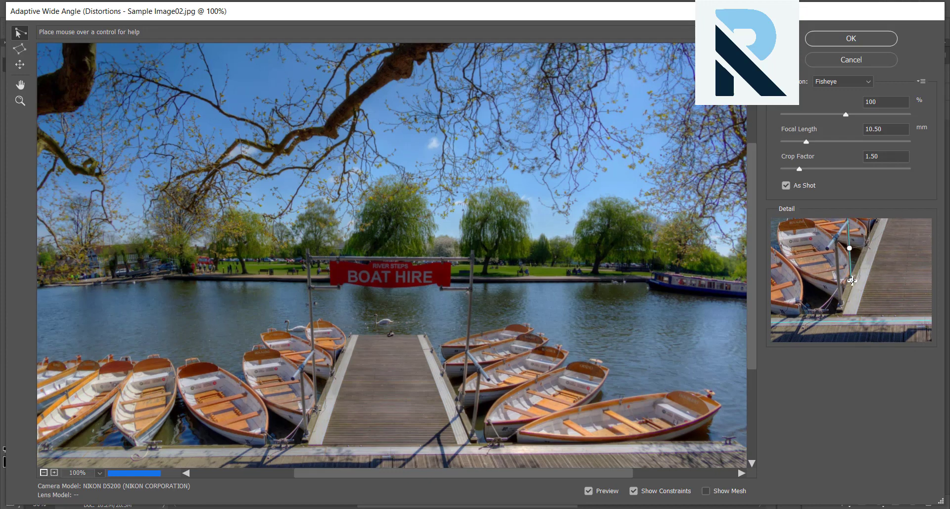
left_click(472, 250)
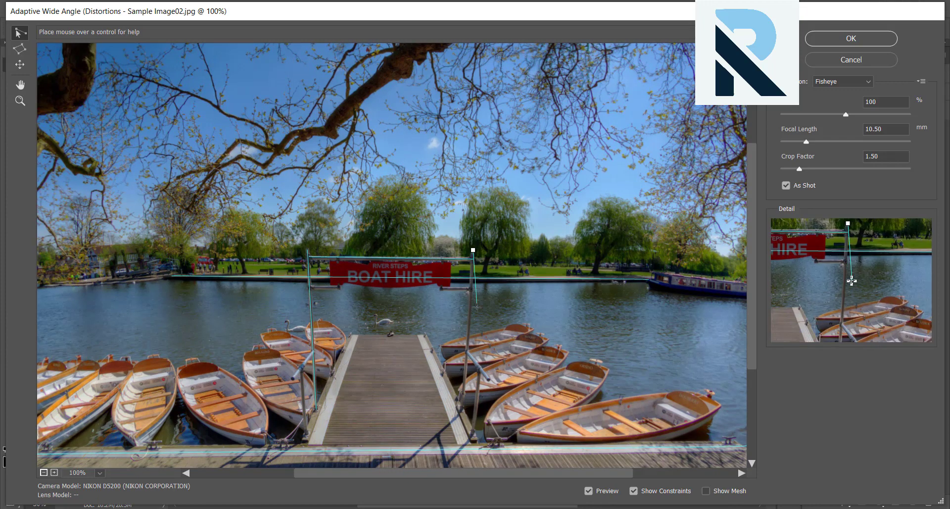
left_click(464, 403)
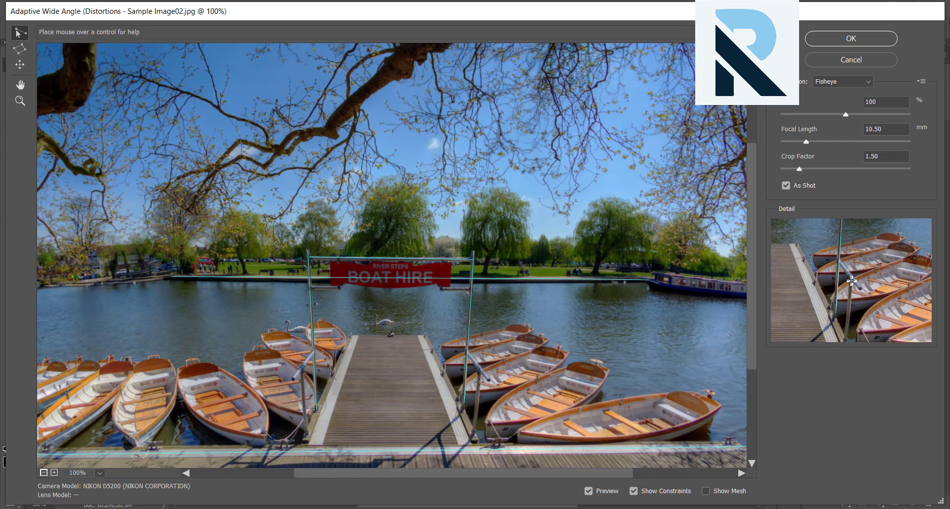
Add vertical constraints on the posts either side of the dock, then zoom out to 50%.
left_click(478, 391)
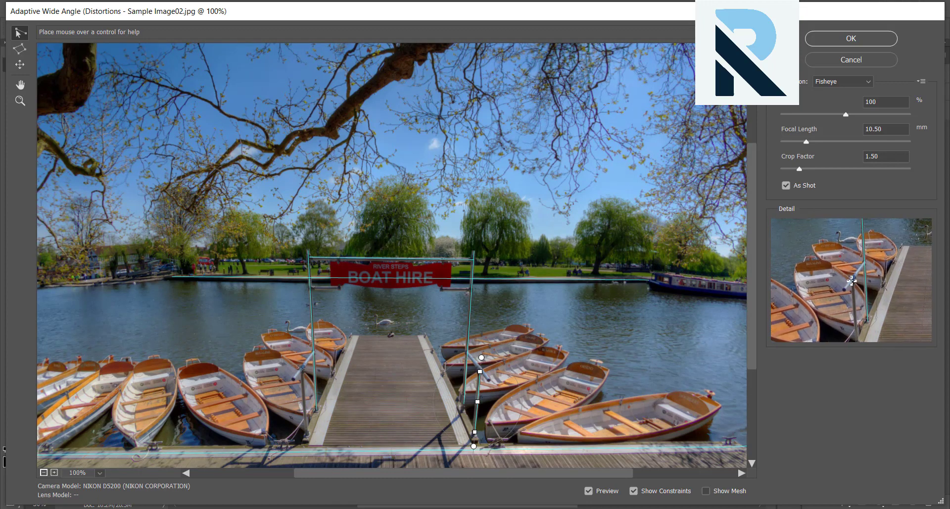
left_click_drag(302, 369, 306, 435)
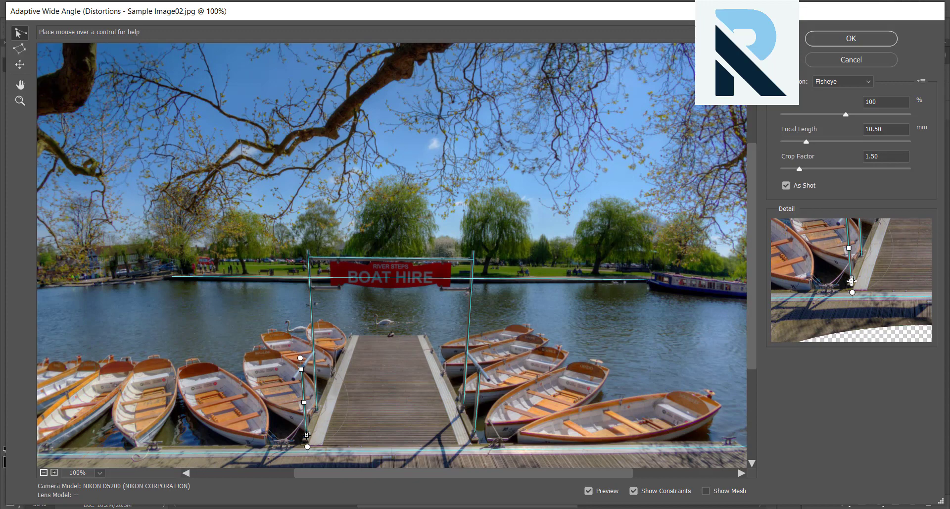
key("ctrl+minus")
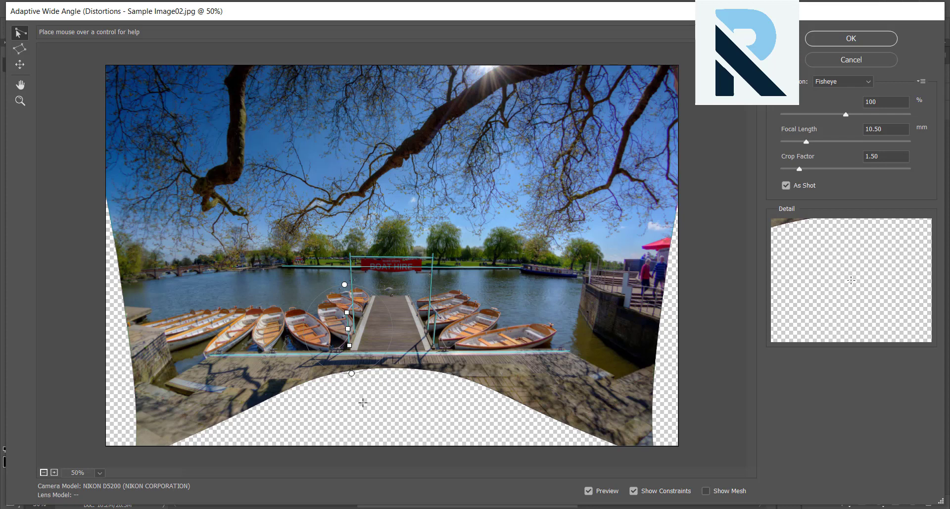
Apply the correction, hide Layer 0, and select the transparent areas around the Distortion layer's pixels.
left_click(850, 34)
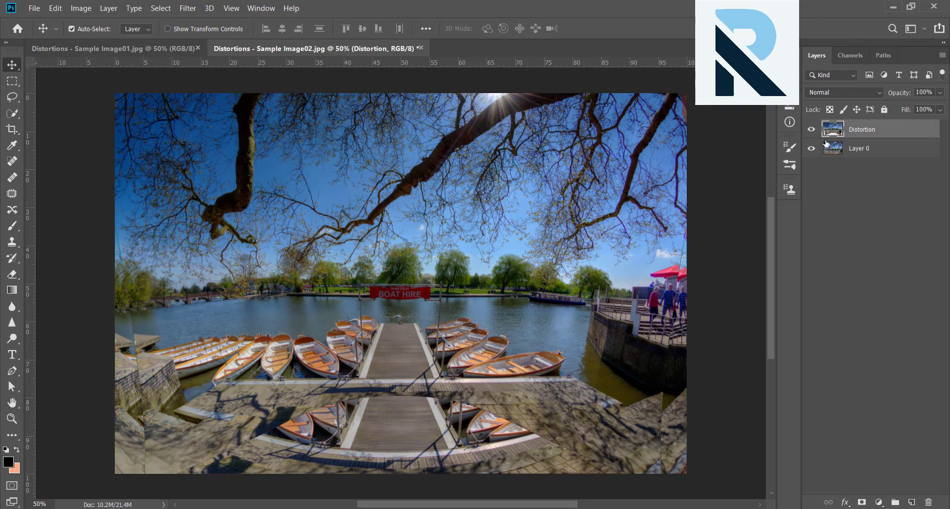
left_click(812, 149)
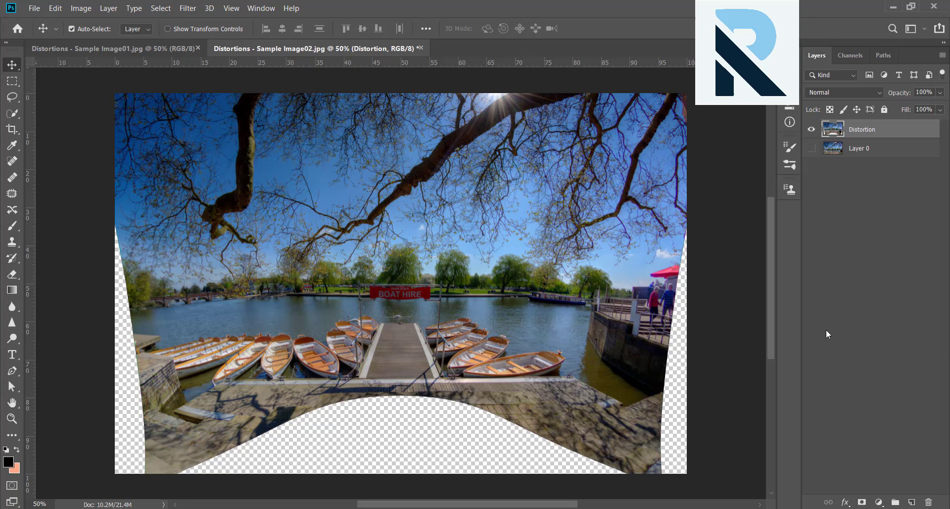
key("ctrl")
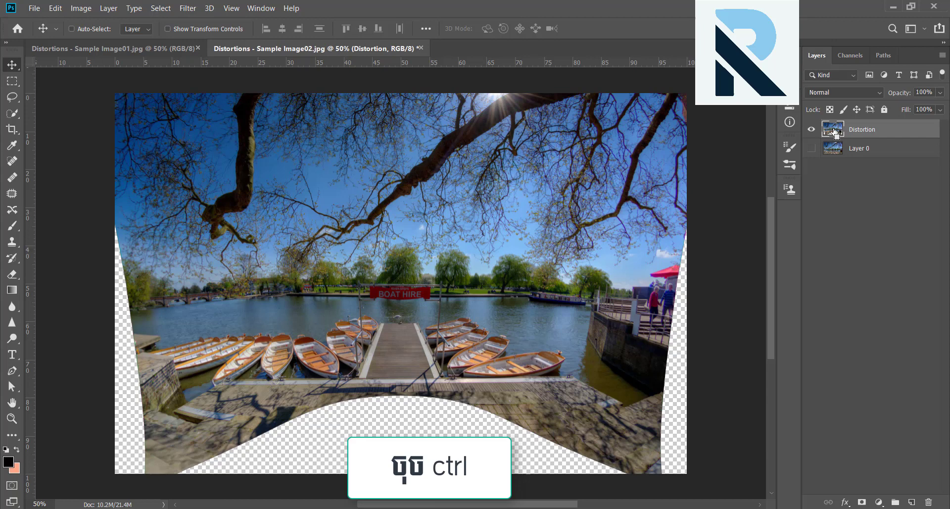
left_click(835, 131, "ctrl")
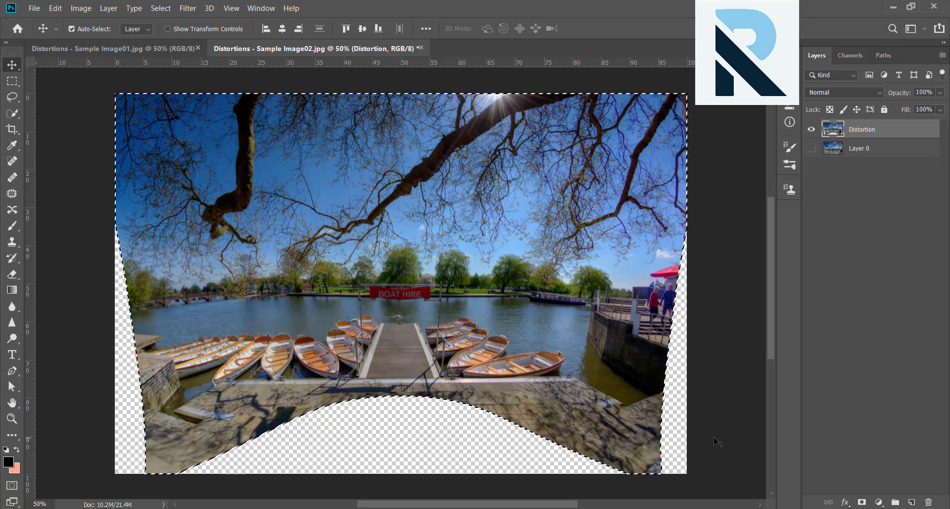
key("ctrl")
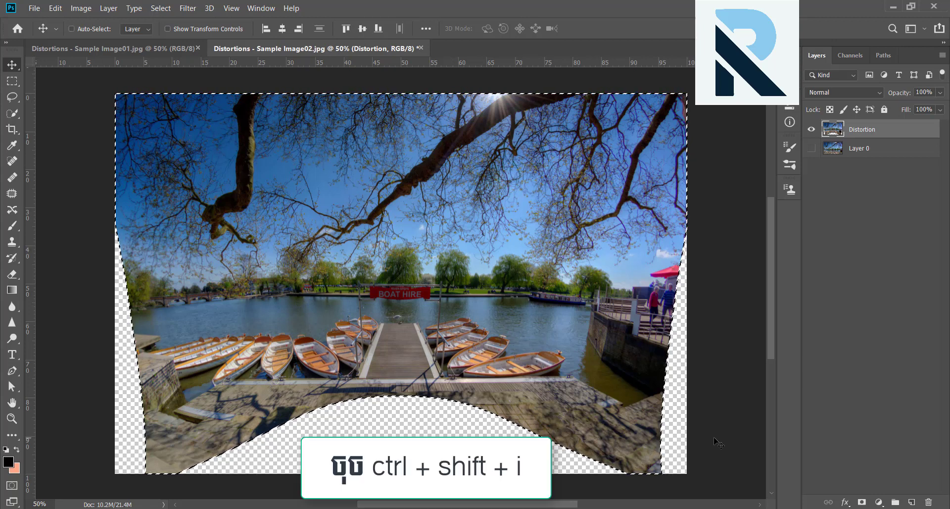
key("ctrl+shift+i")
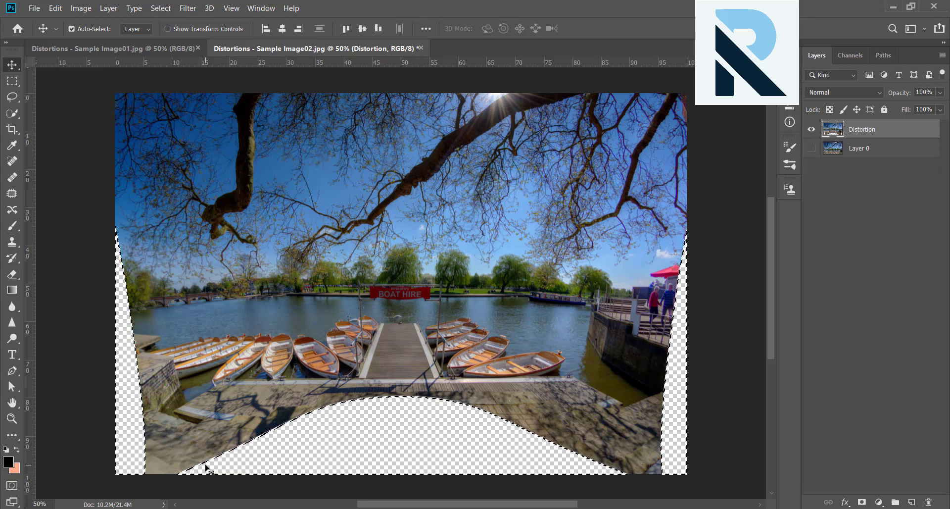
Expand the selection of transparent gaps by 4 pixels.
left_click(161, 8)
mouse_move(194, 174)
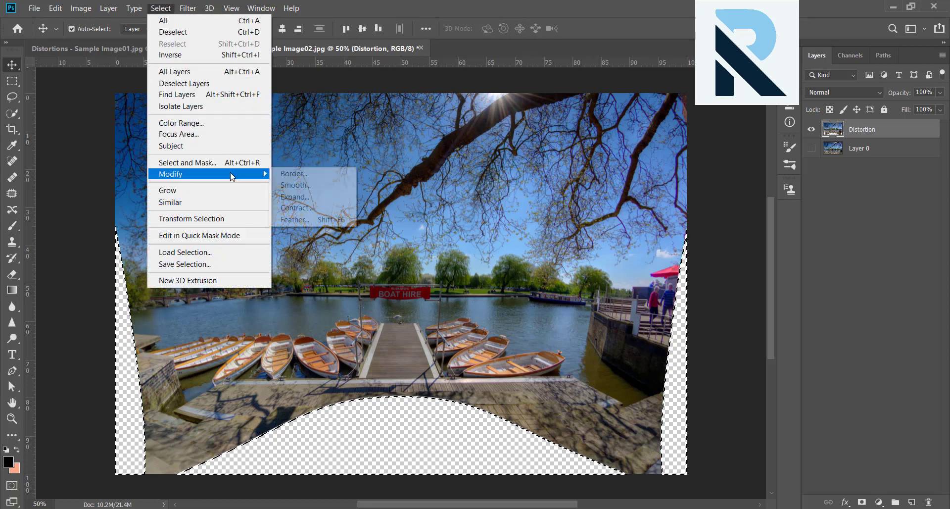
left_click(303, 198)
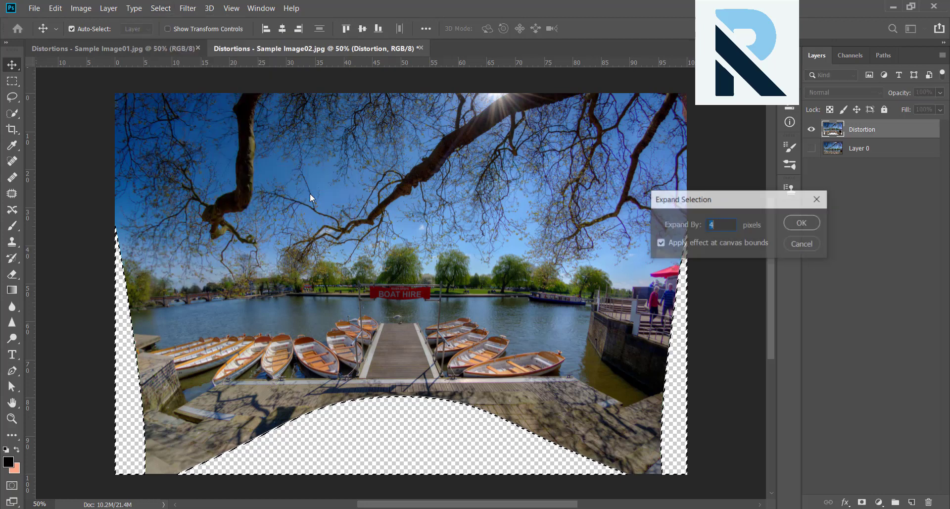
left_click_drag(716, 198, 768, 183)
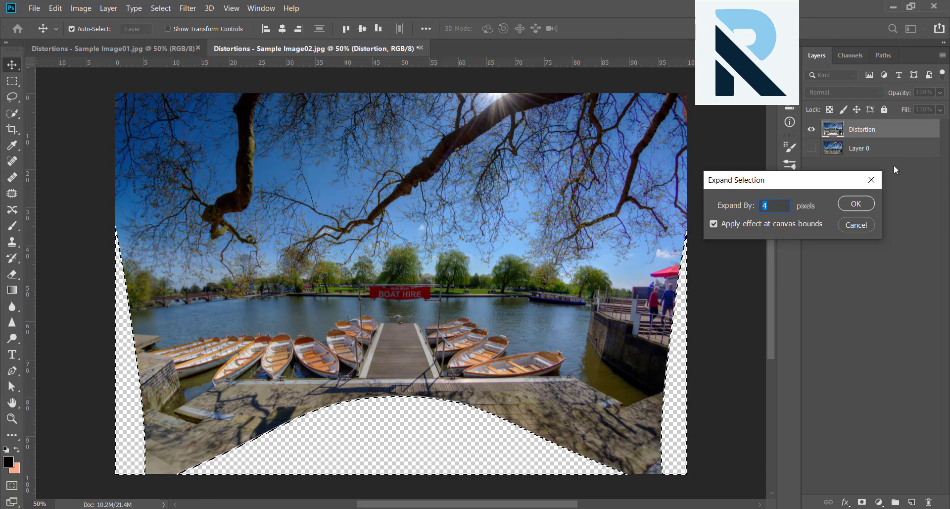
left_click(856, 204)
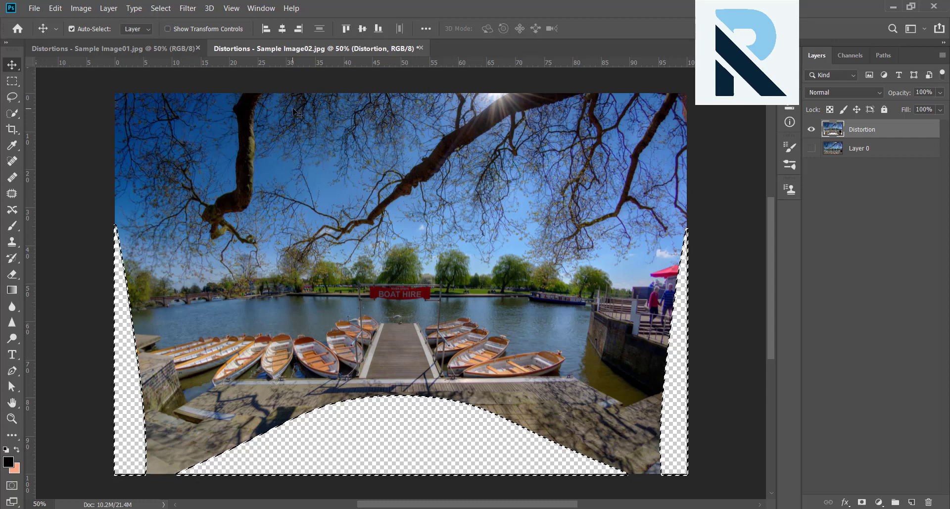
left_click(55, 9)
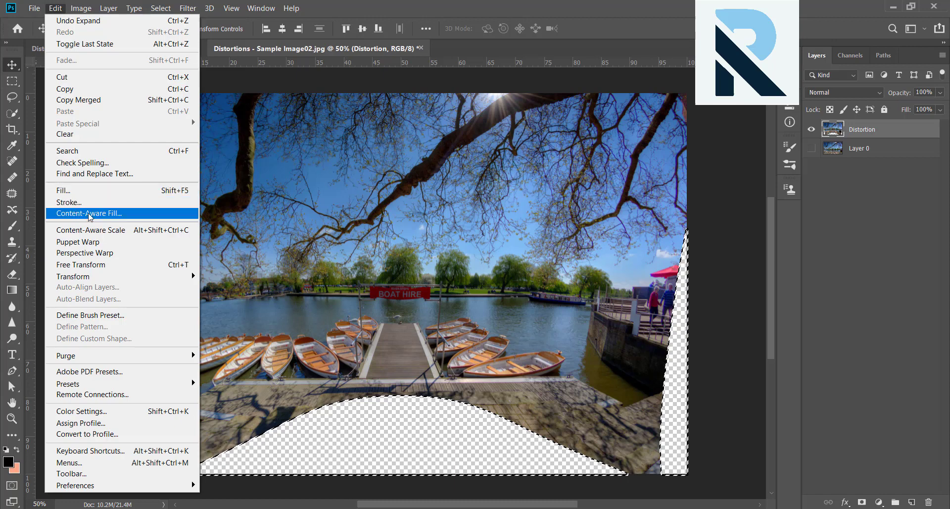
Content-aware fill the selected gaps, outputting the result to a new layer, Distortion copy.
left_click(89, 214)
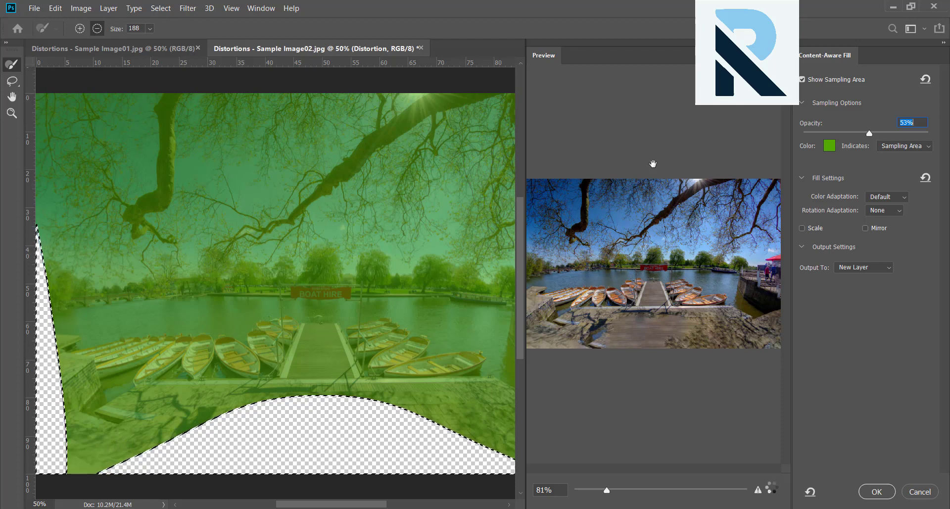
left_click(875, 491)
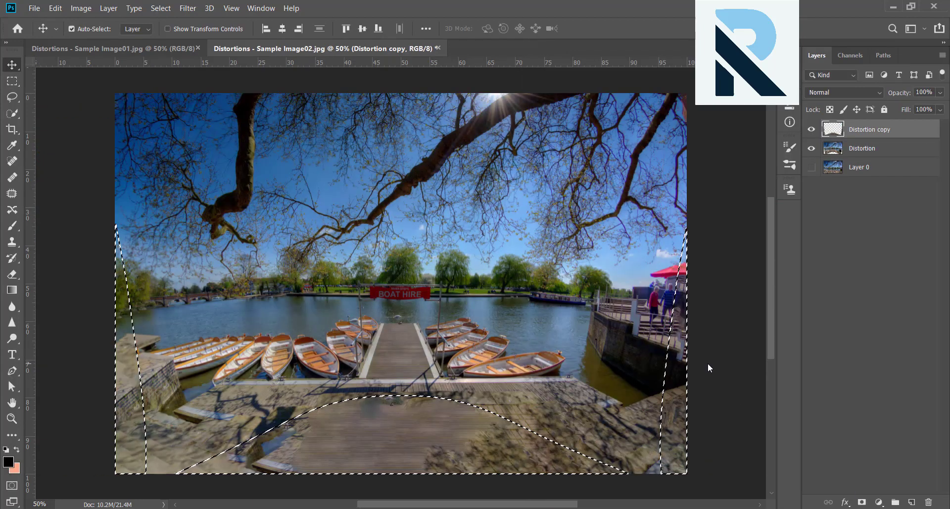
Deselect the filled edge areas with Ctrl+D.
key("ctrl+d")
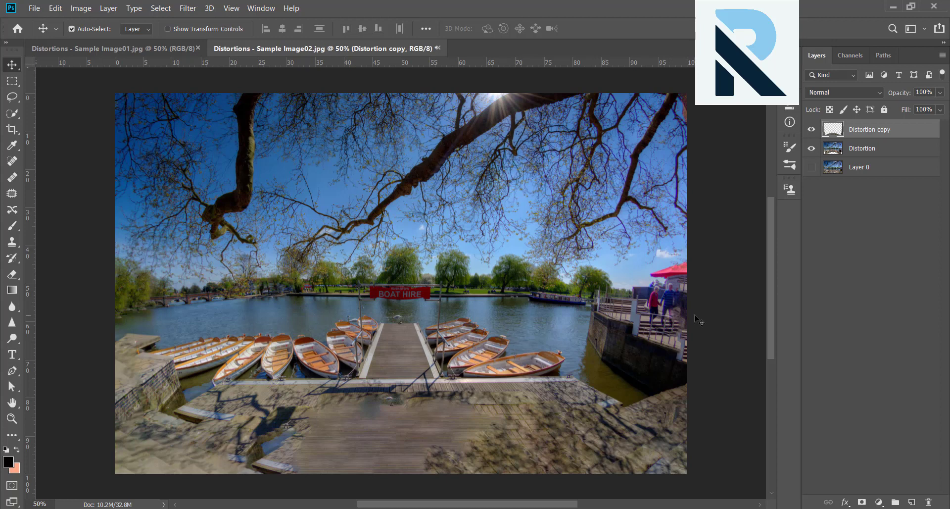
Crop in the bottom, right and left edges to remove the smeared foreground and uneven sides.
key("c")
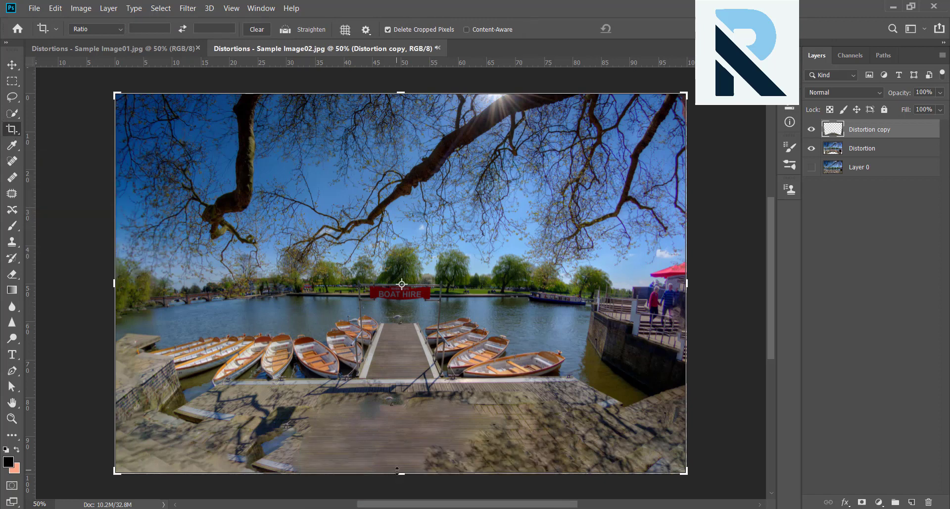
left_click_drag(401, 473, 402, 436)
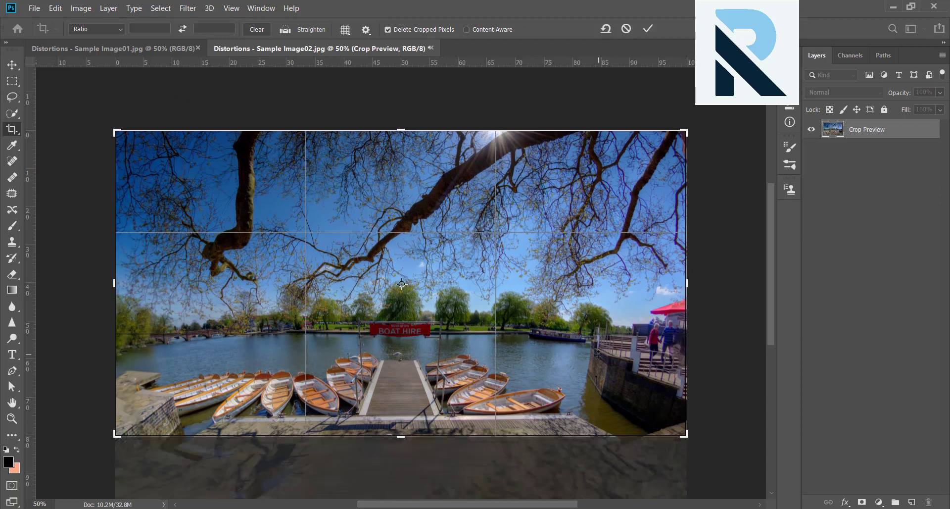
left_click_drag(687, 284, 684, 284)
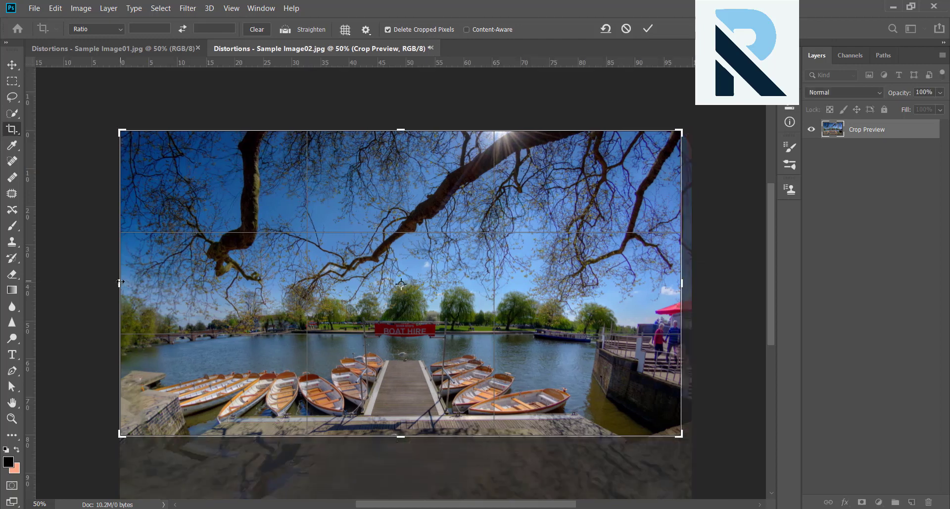
left_click_drag(121, 282, 133, 281)
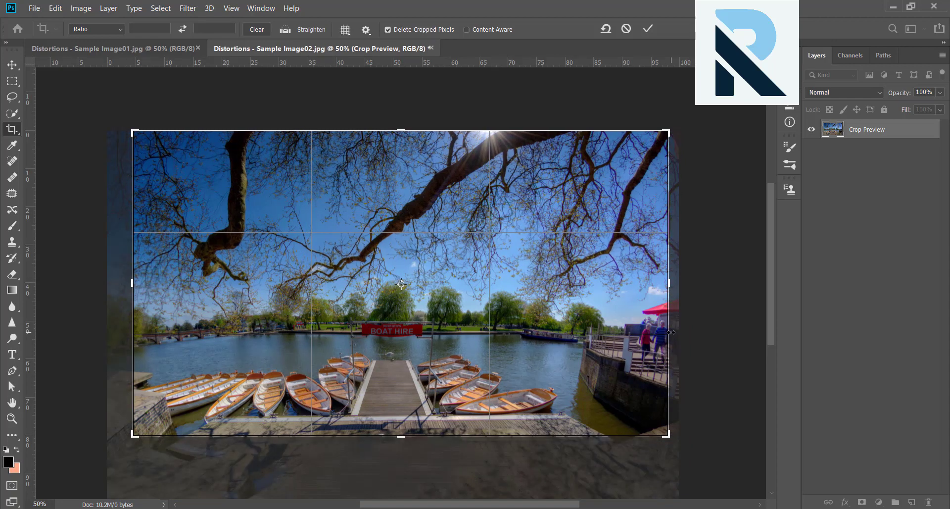
key("Return")
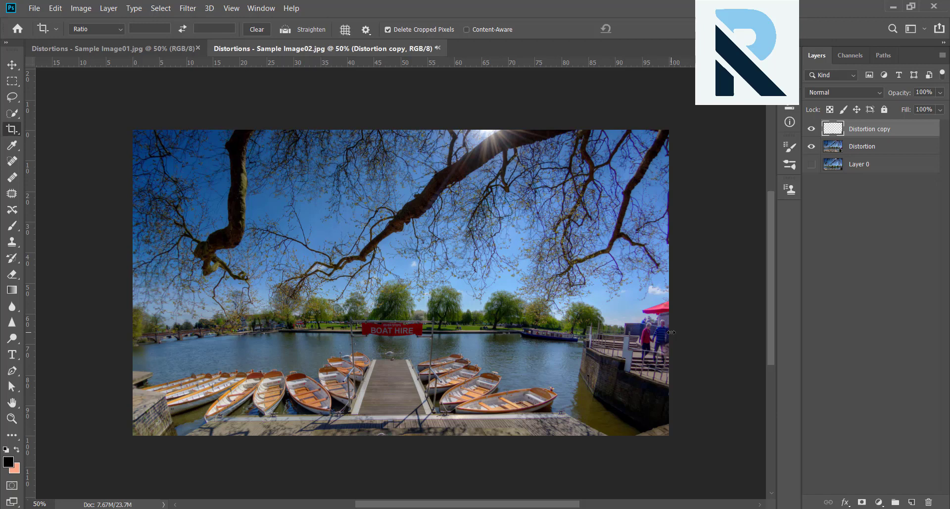
Switch to the Sample Image01 taxi photo, unlock its Background as Layer 0, and duplicate it.
left_click(111, 49)
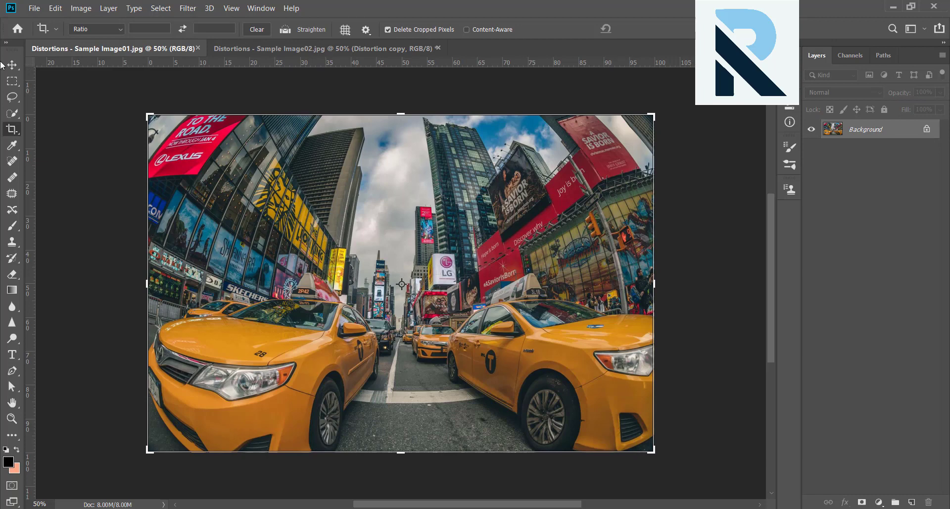
left_click(12, 65)
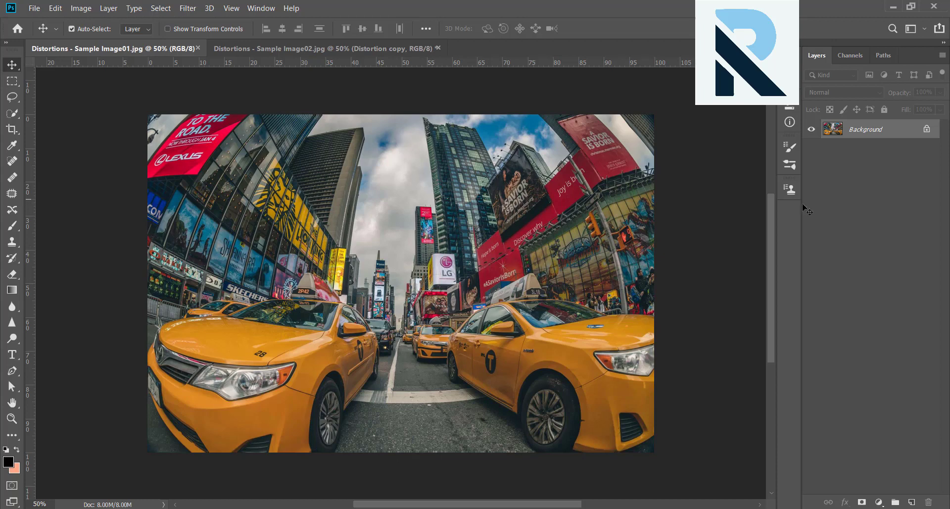
left_click(926, 129)
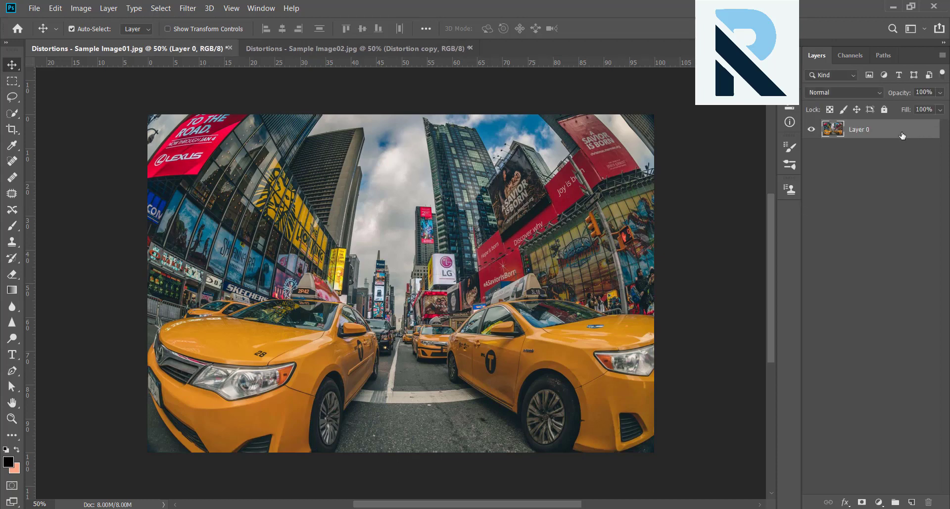
key("ctrl+j")
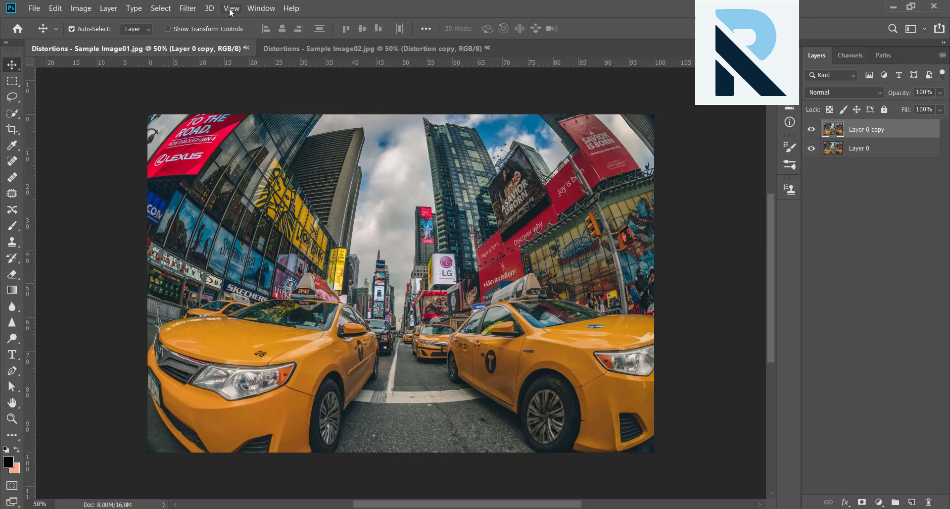
Hide the original Layer 0 and add Adaptive Wide Angle constraints along the crosswalk and dark building.
left_click(811, 148)
left_click(191, 9)
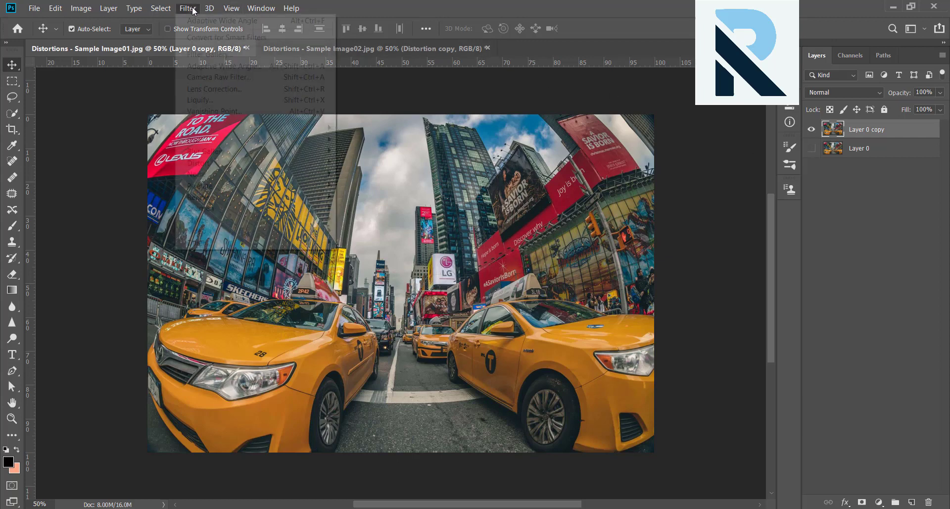
left_click(203, 69)
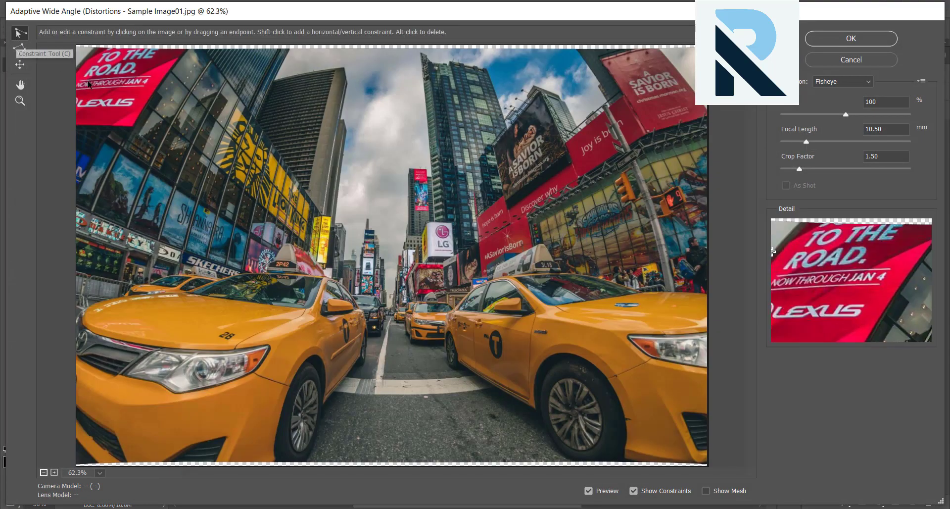
left_click(344, 381)
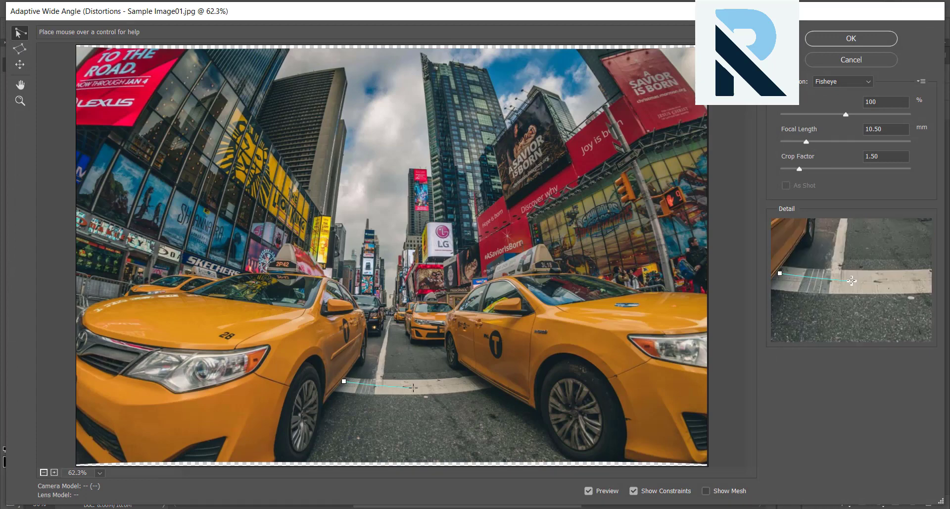
left_click(477, 379)
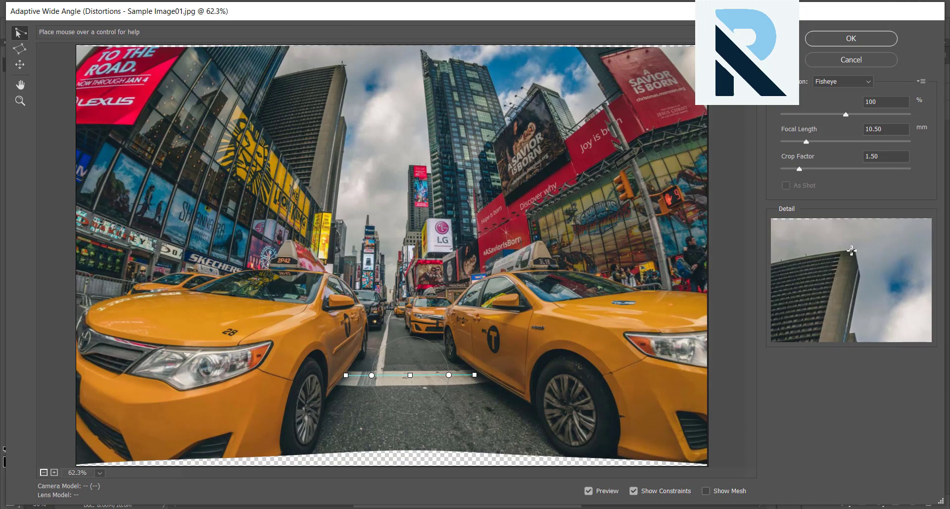
left_click(343, 64)
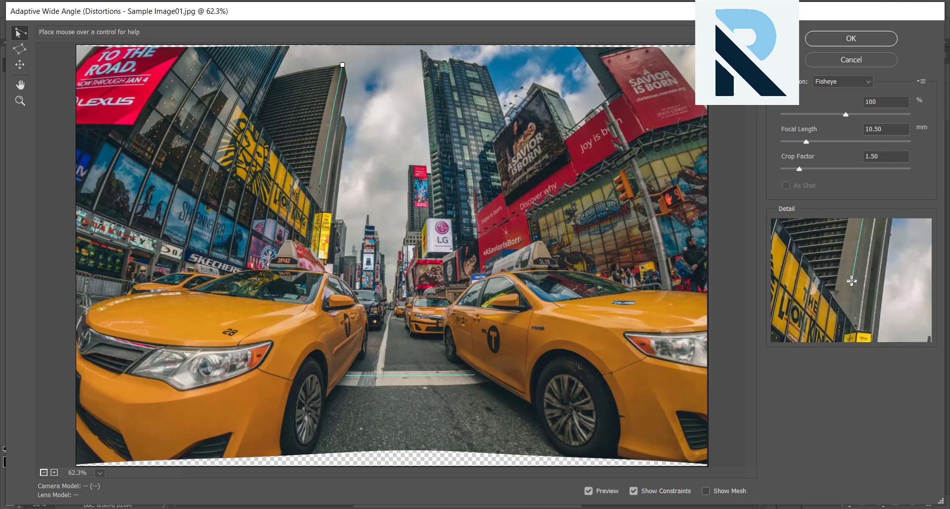
left_click(319, 205)
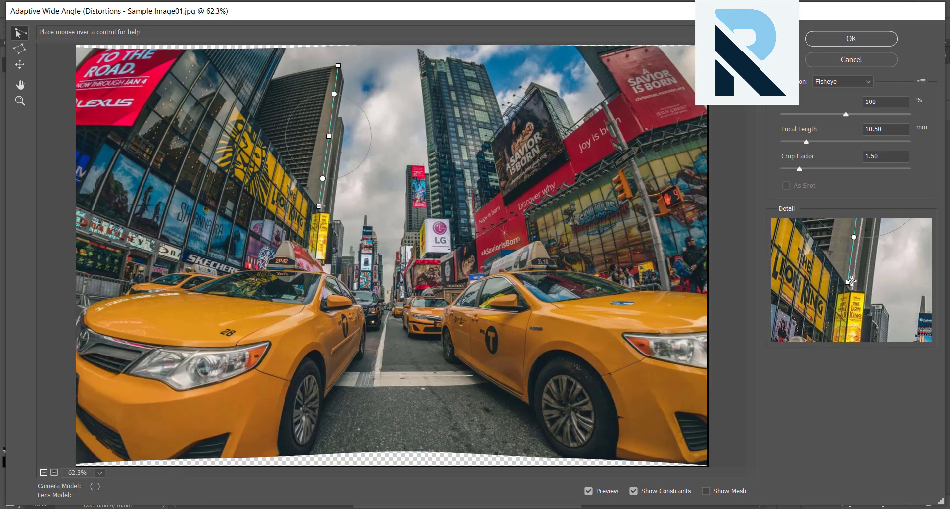
Constrain the skyscraper, right building and left building edges straight, then apply the correction.
left_click(417, 49)
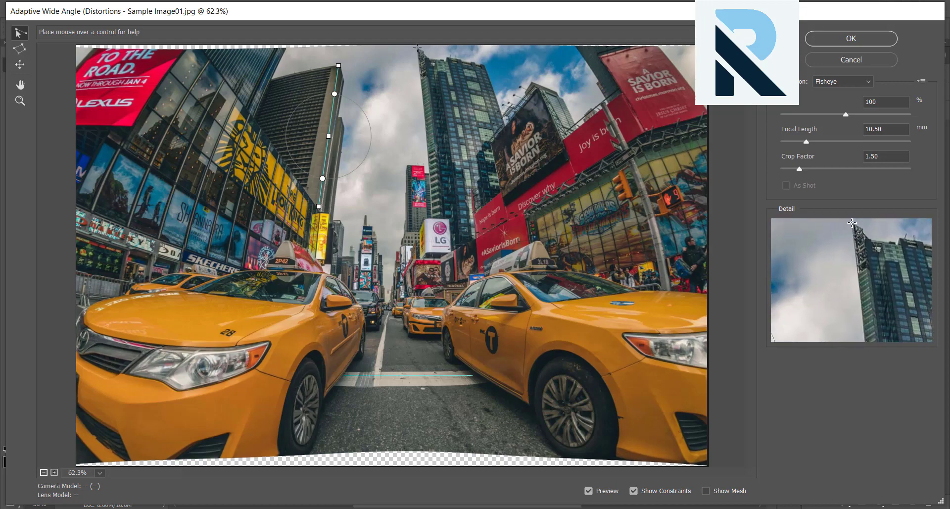
left_click(436, 218)
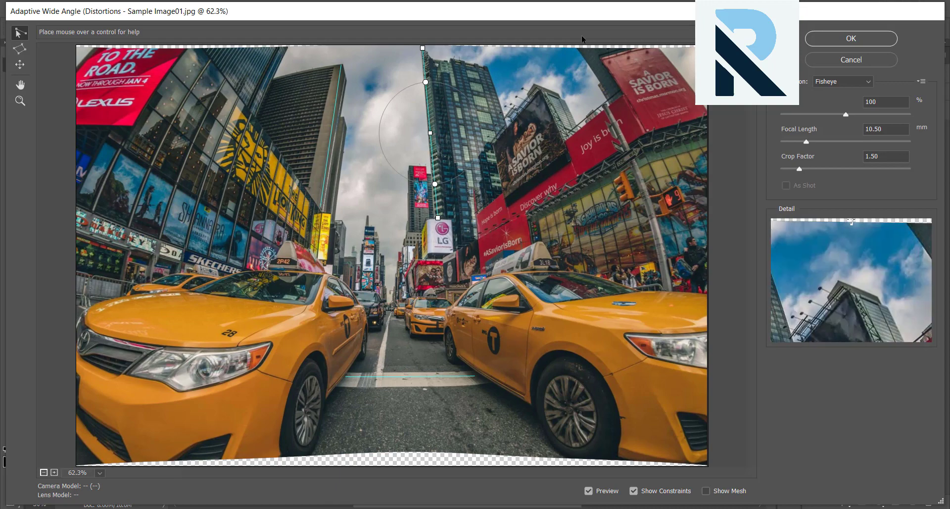
left_click(595, 50)
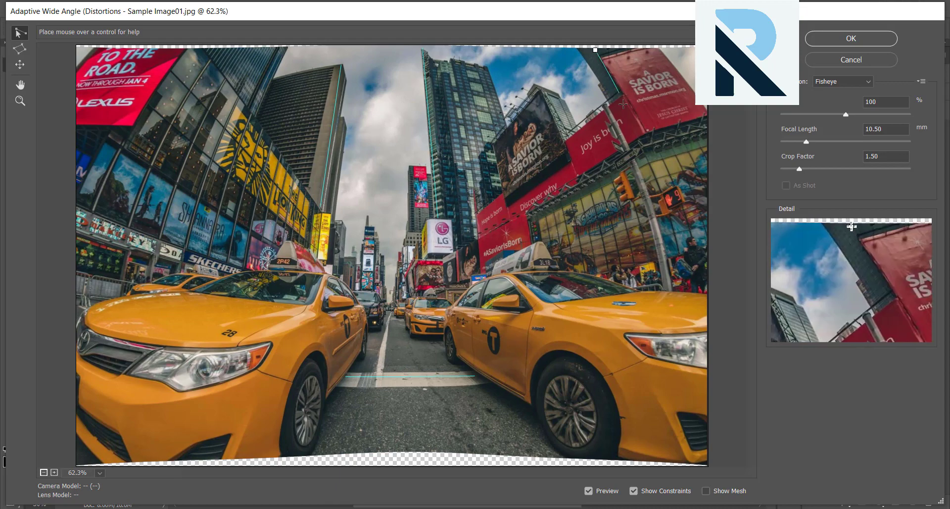
left_click(683, 284)
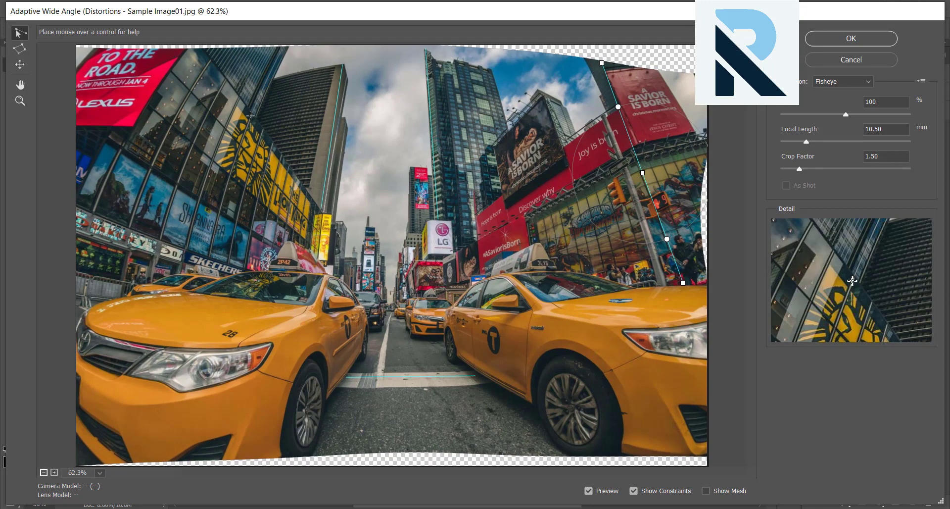
left_click(187, 48)
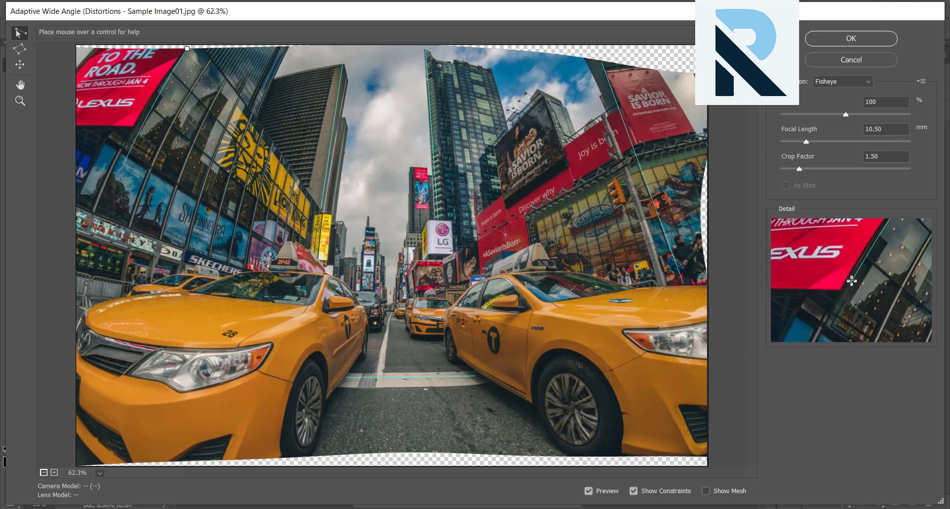
left_click(87, 303)
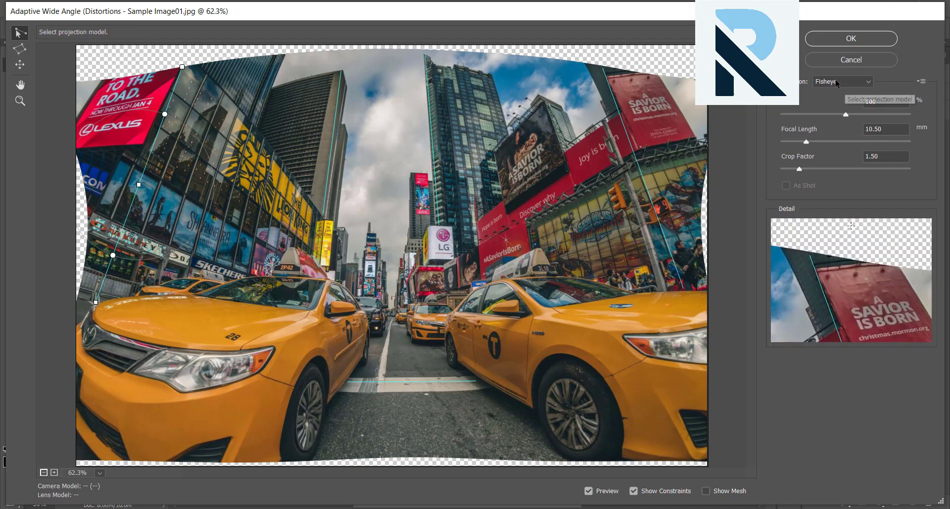
left_click(850, 39)
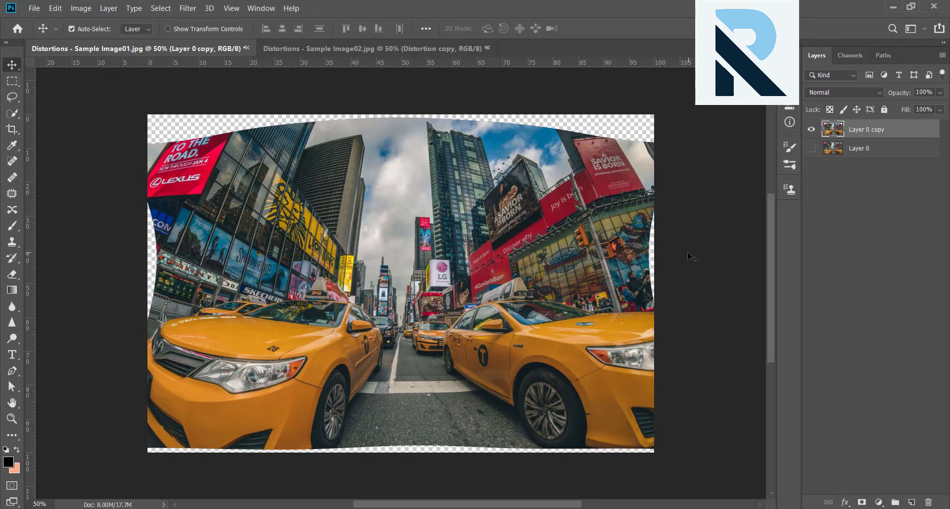
Load the warped layer's pixels and invert to select the transparent edges.
key("ctrl")
left_click(836, 131, "ctrl")
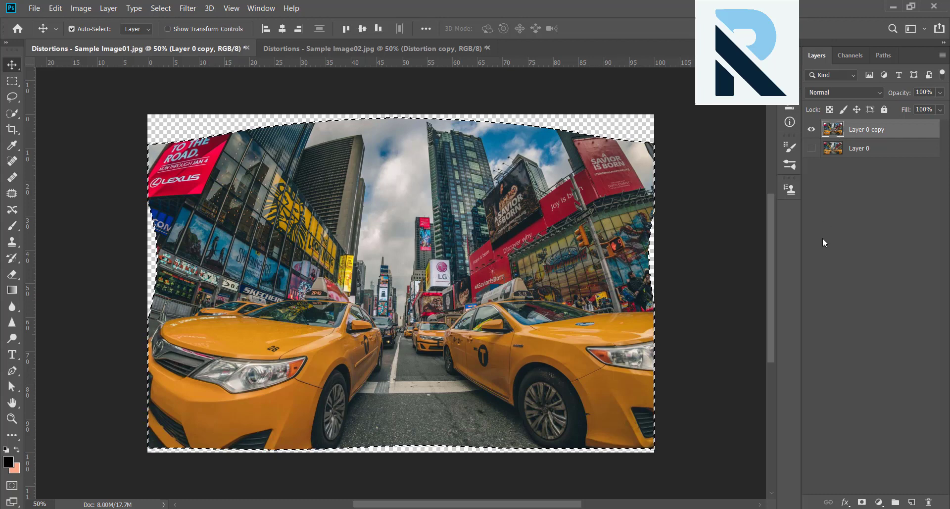
key("ctrl+shift+i")
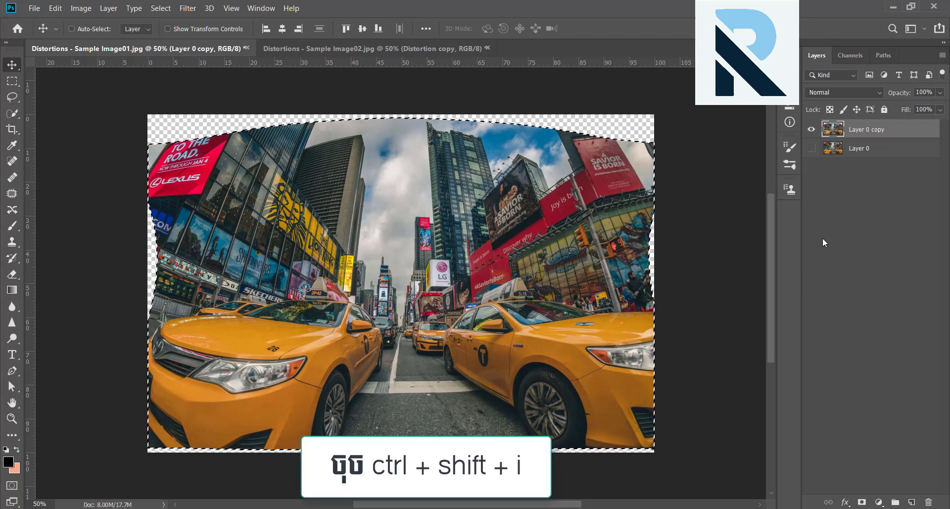
Expand the edge selection by 4 pixels and bring up Content-Aware Fill for it.
key("ctrl")
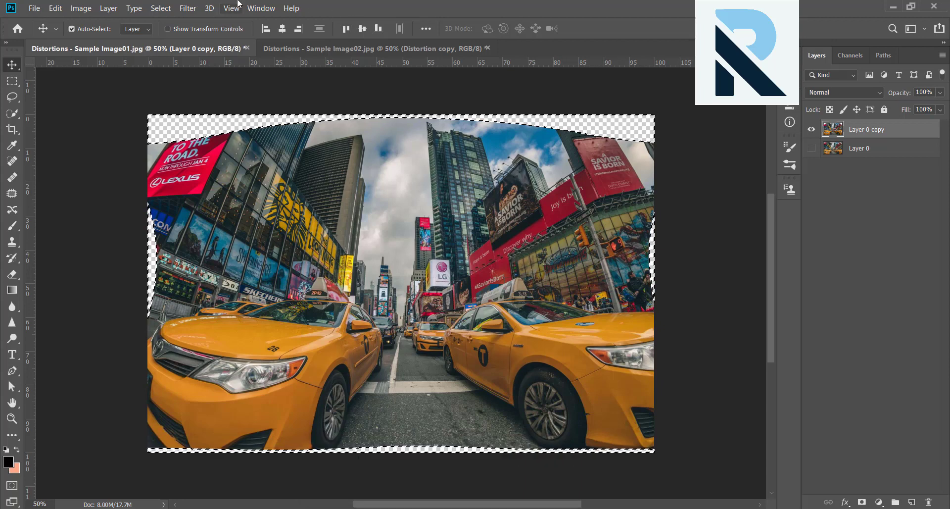
left_click(162, 9)
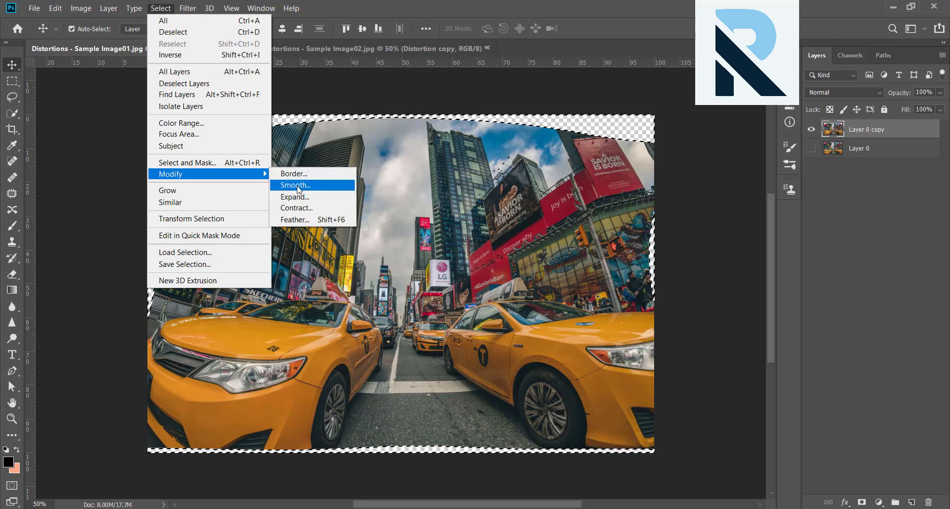
left_click(297, 197)
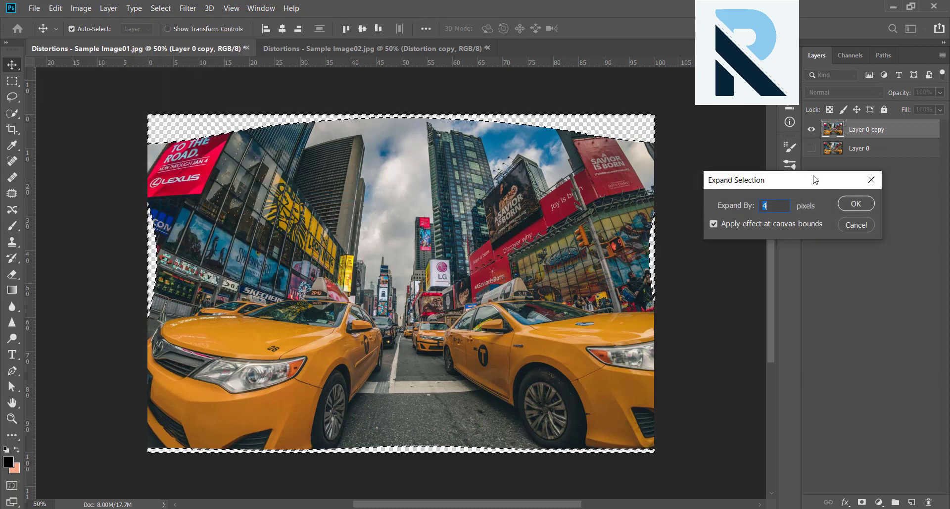
left_click(861, 205)
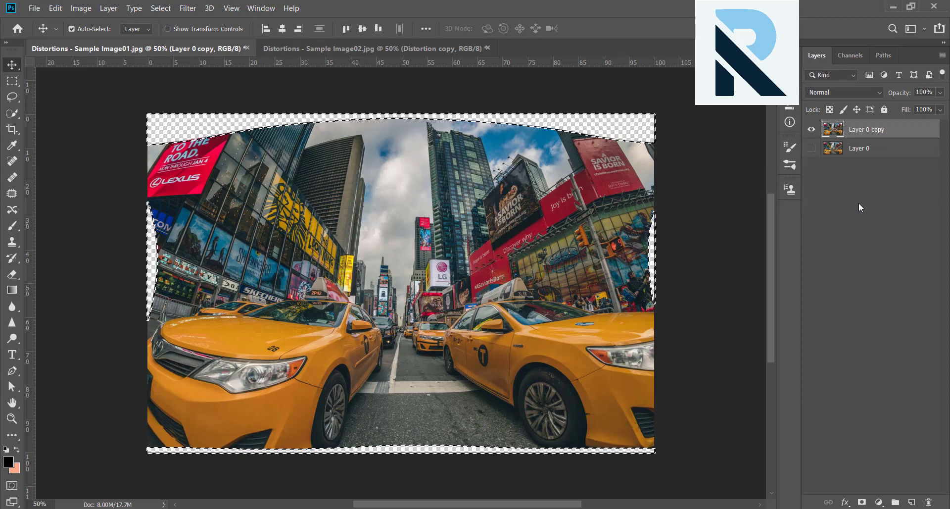
left_click(55, 8)
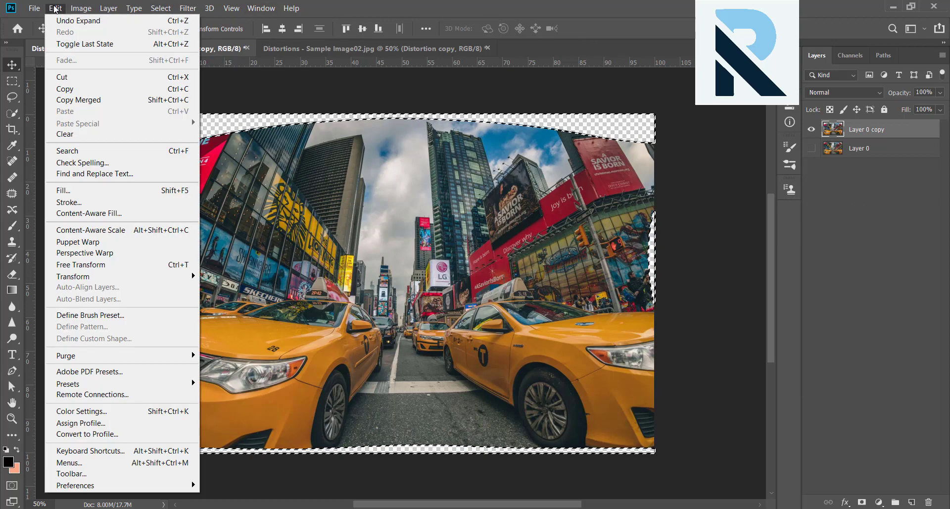
left_click(77, 213)
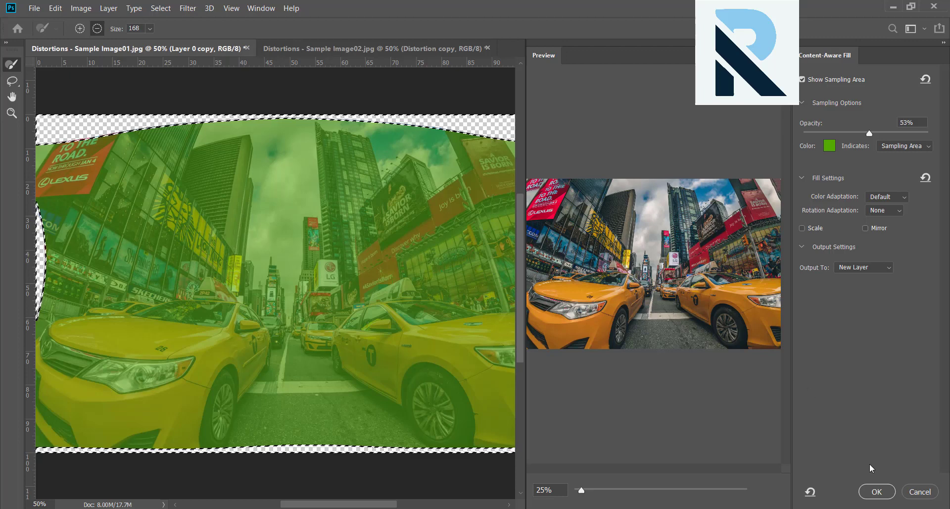
Content-aware fill the taxi photo's transparent edges onto a new layer, then deselect.
left_click(879, 492)
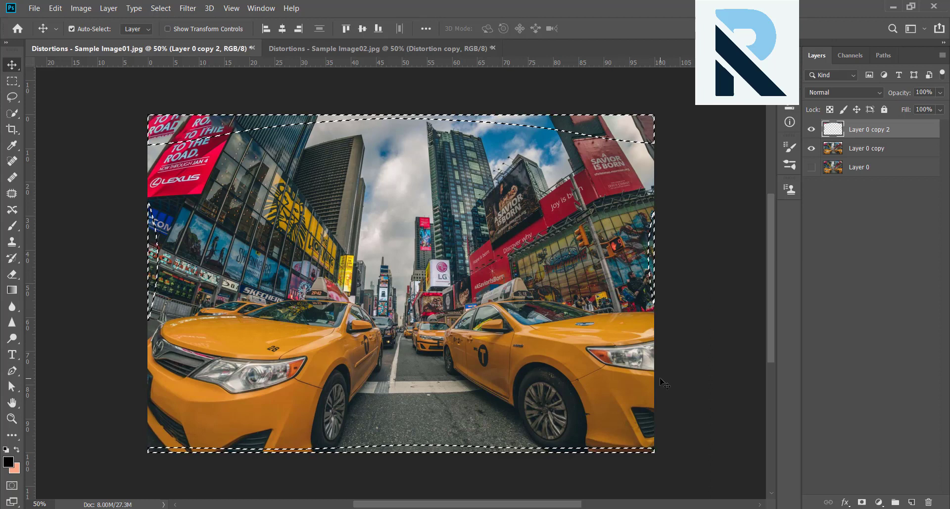
key("ctrl+d")
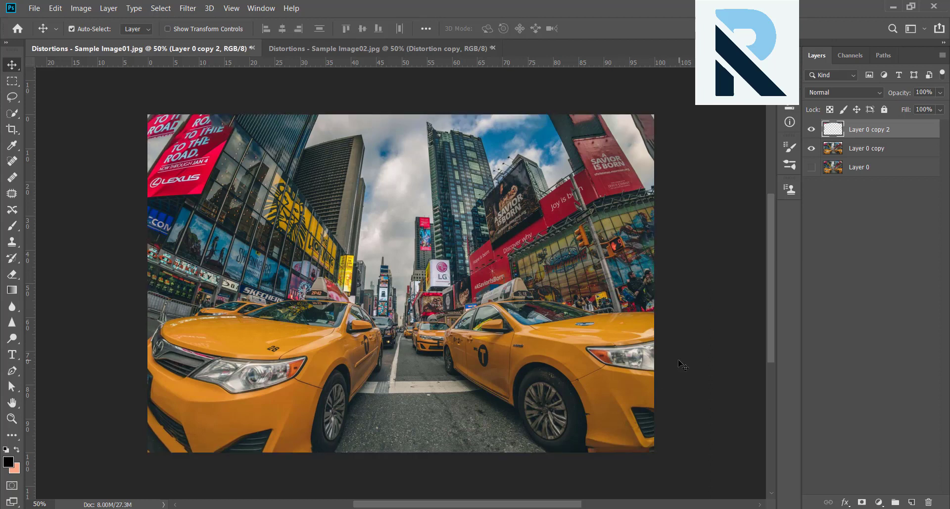
Crop the Times Square photo, trimming slightly from its top and bottom edges.
key("c")
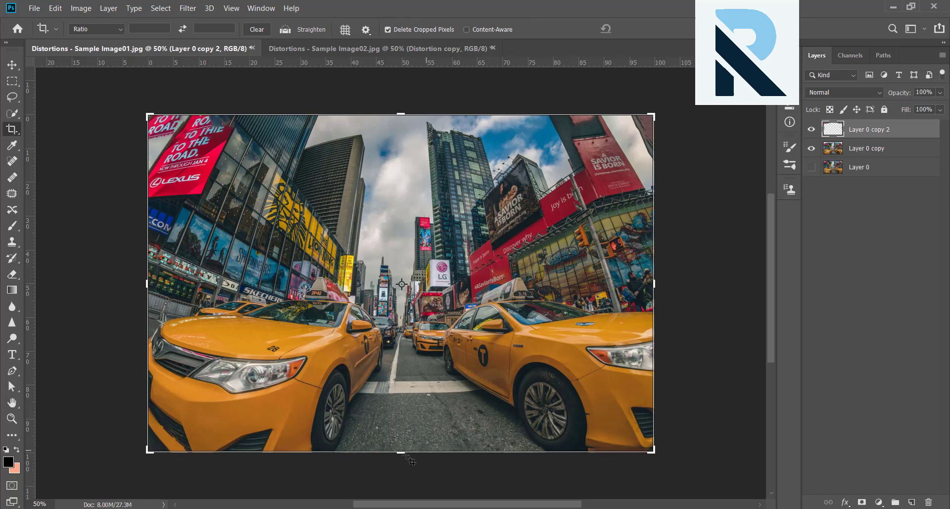
left_click_drag(401, 452, 402, 448)
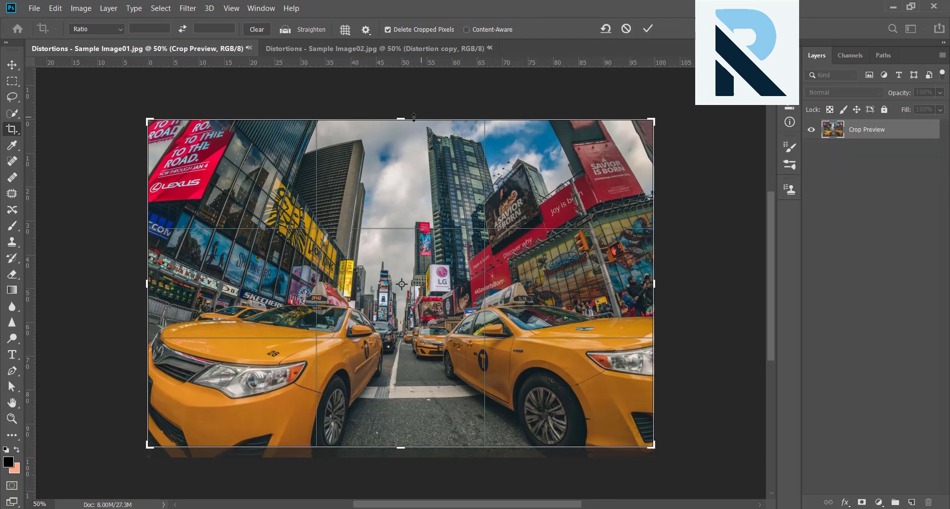
left_click_drag(409, 120, 409, 128)
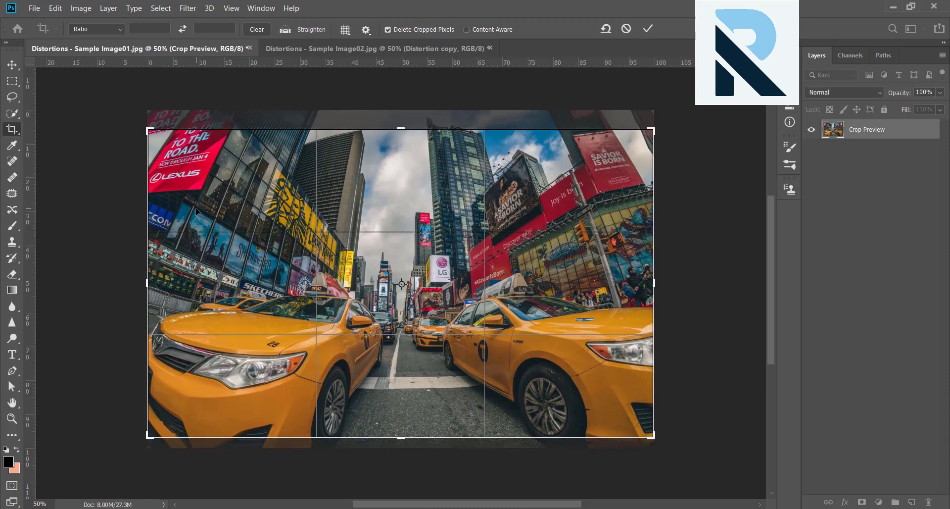
key("Return")
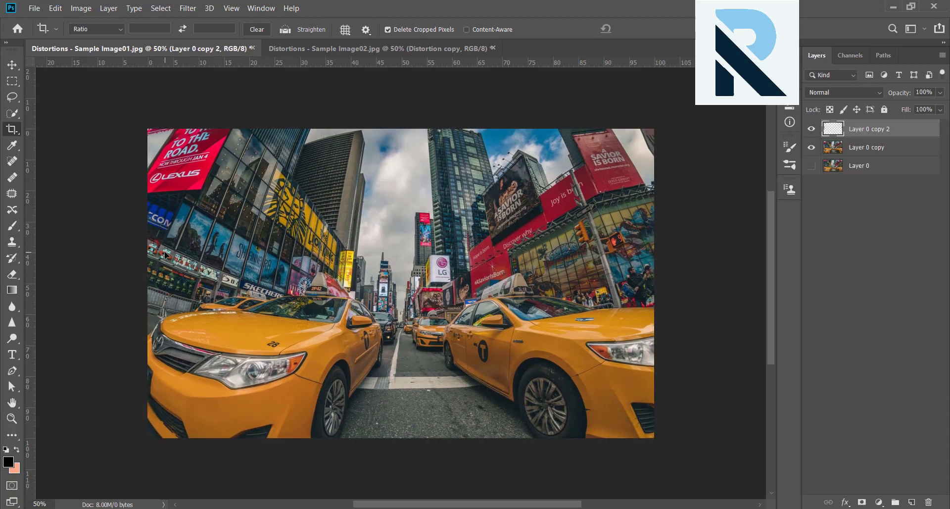